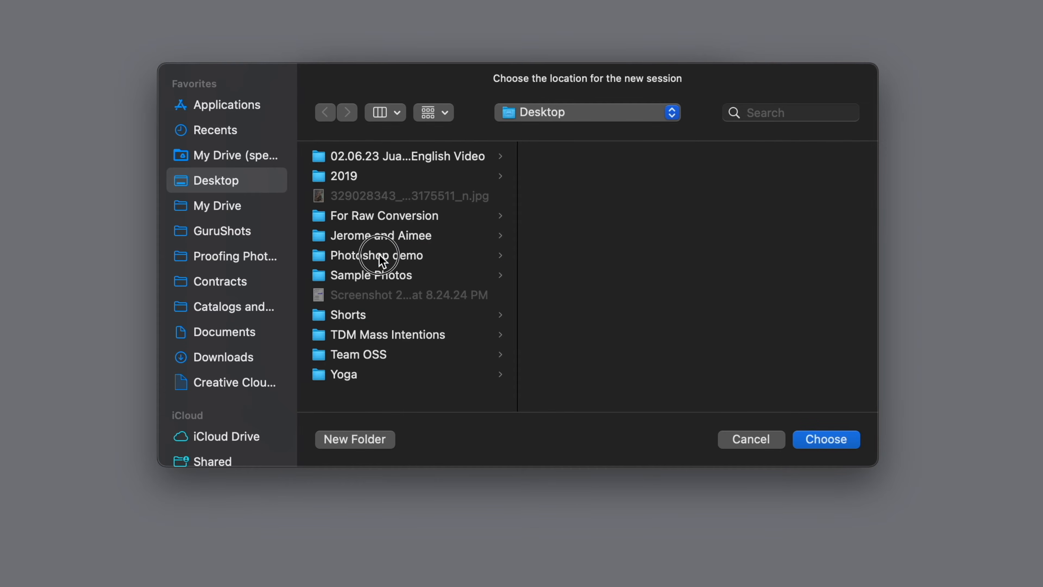
Create a session named Photoshop Demo in the Chosen folder of Desktop/Photoshop demo, using the Blank template.
left_click(577, 158)
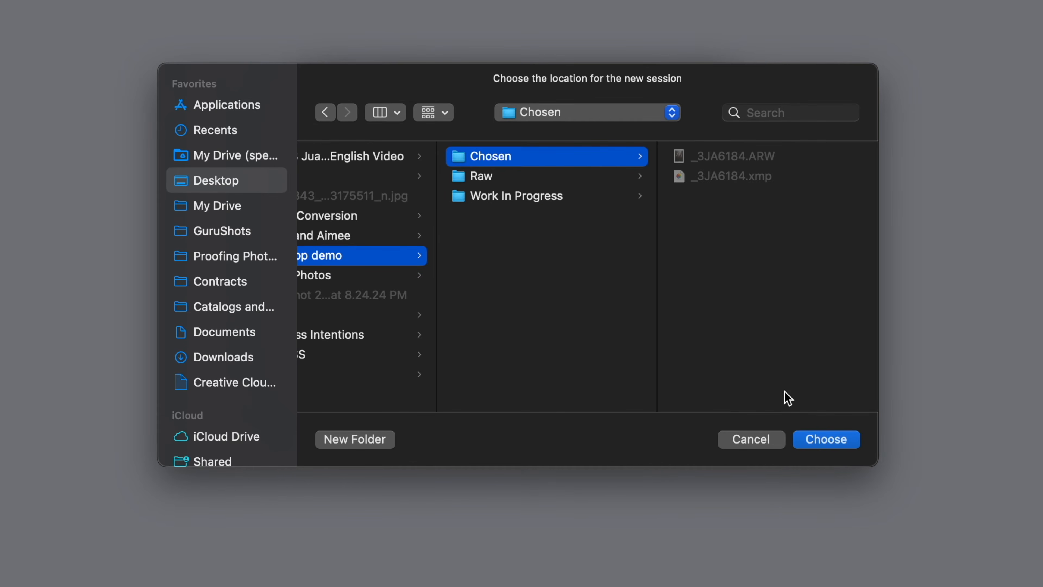
left_click(828, 442)
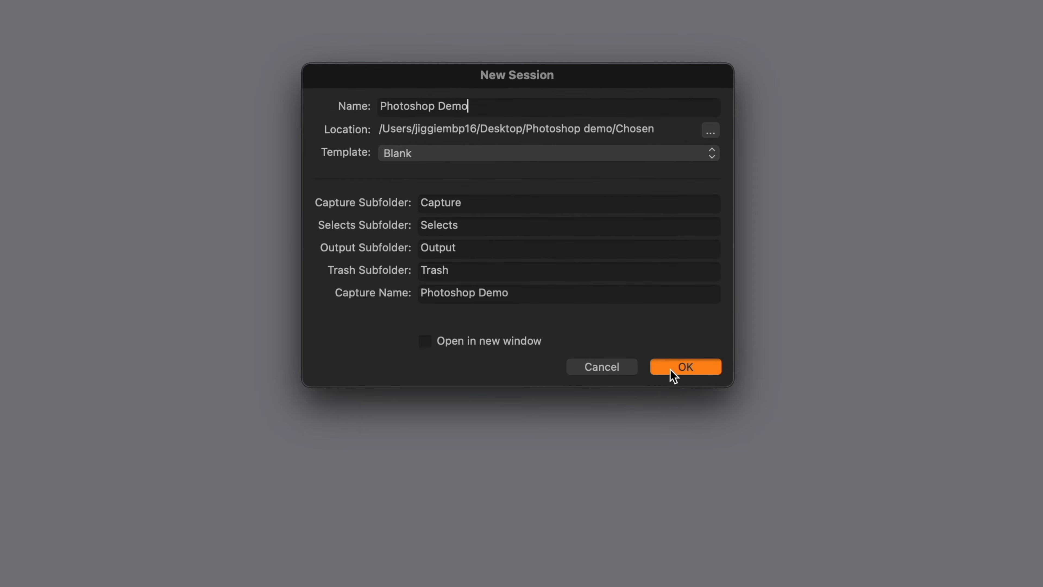
left_click(657, 368)
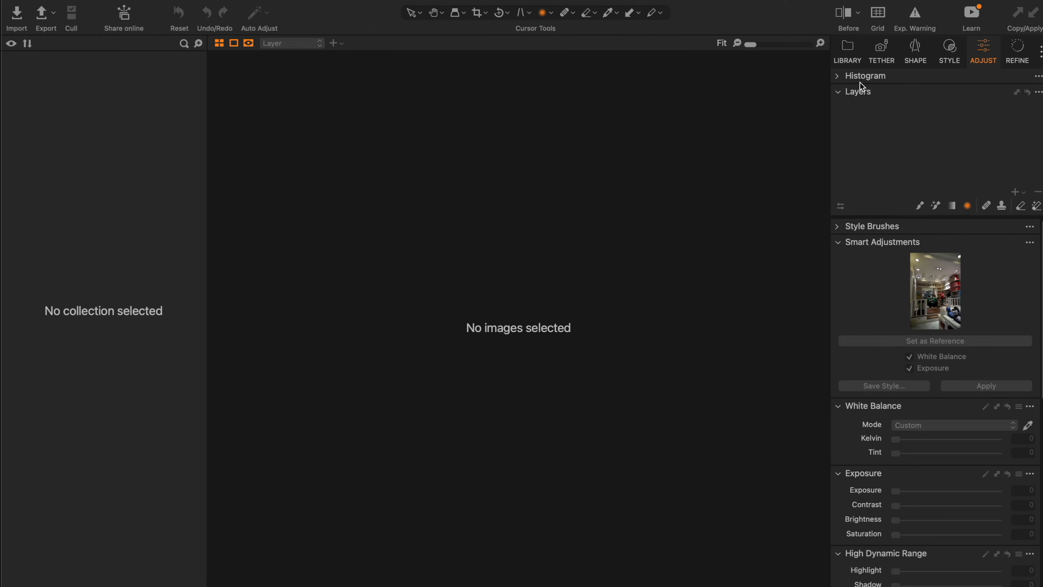
Browse the system folders to Desktop/Photoshop demo/Chosen and open the raw portrait _3JA6184.ARW.
left_click(847, 50)
left_click(879, 271)
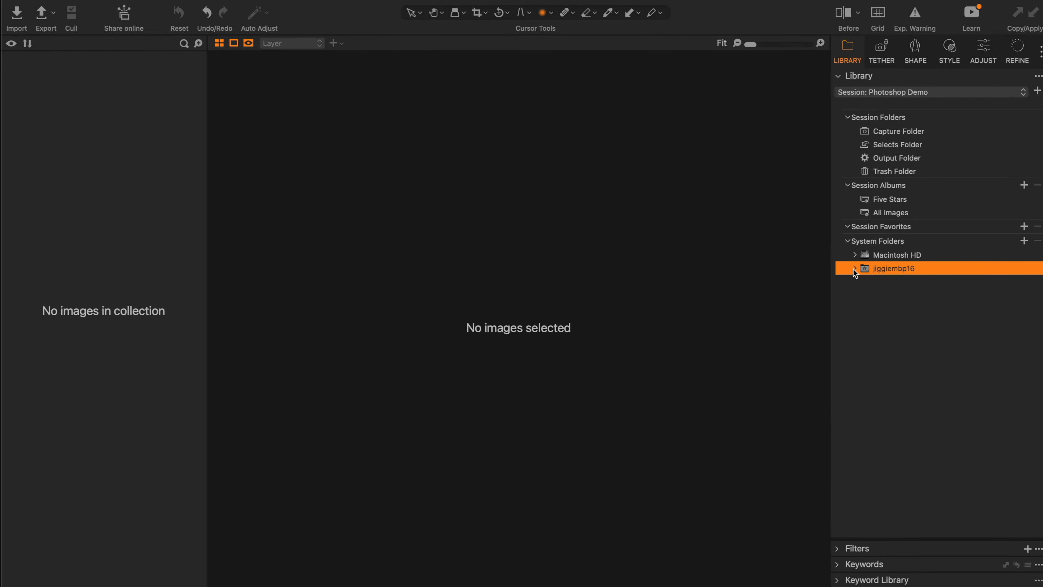
left_click(854, 268)
left_click(655, 139)
left_click(575, 128)
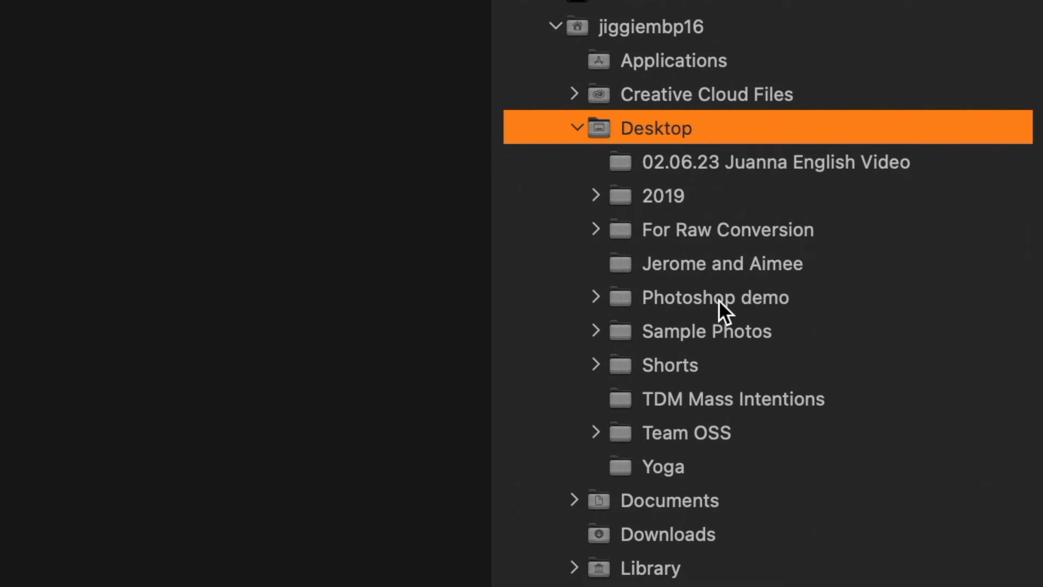
left_click(655, 300)
left_click(588, 295)
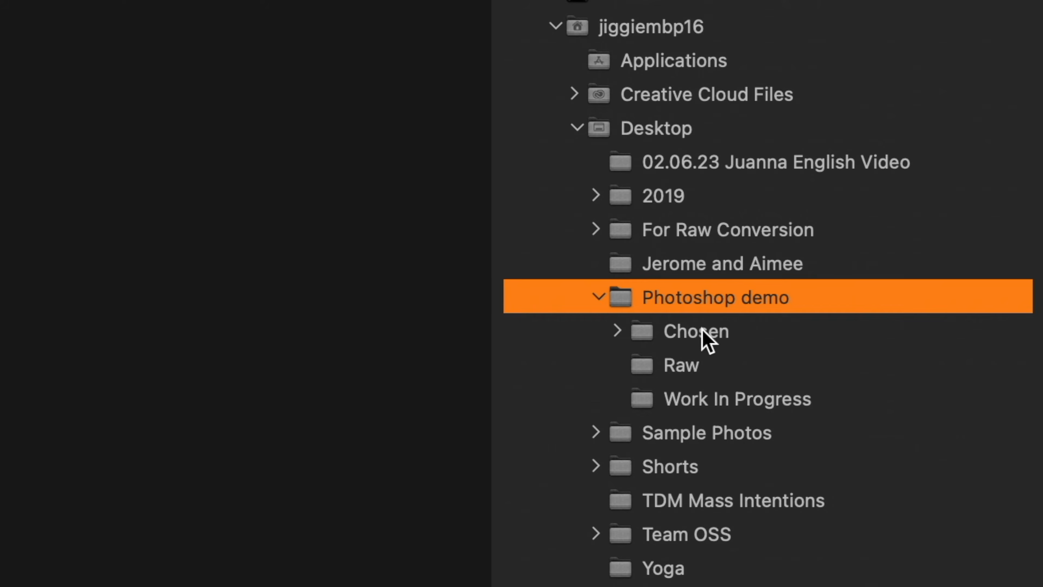
left_click(701, 333)
left_click(57, 99)
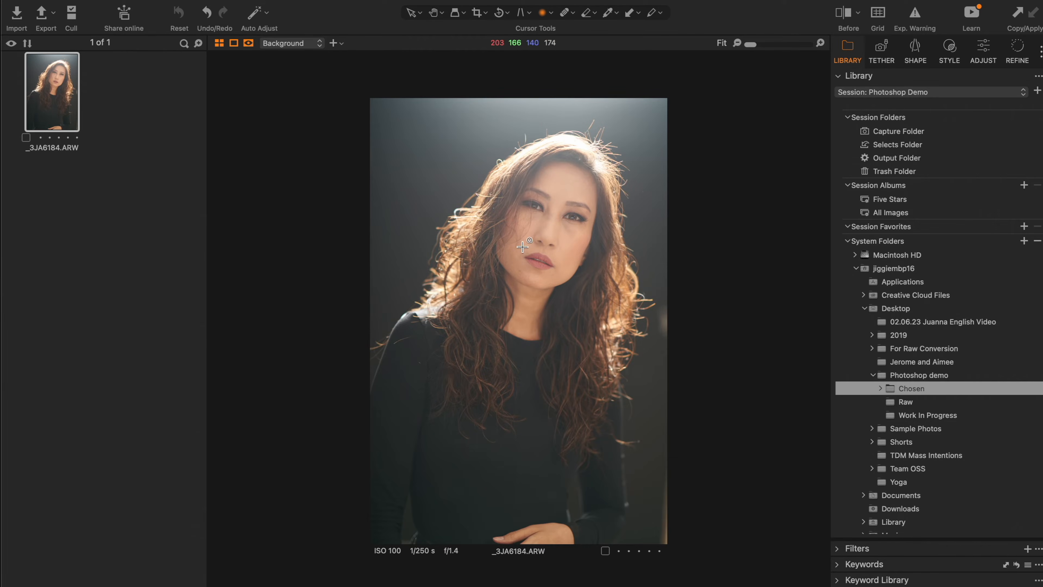
Adjust the portrait's tones with Highlight at -81, Brightness at 6 and Exposure at -0.01.
left_click(986, 49)
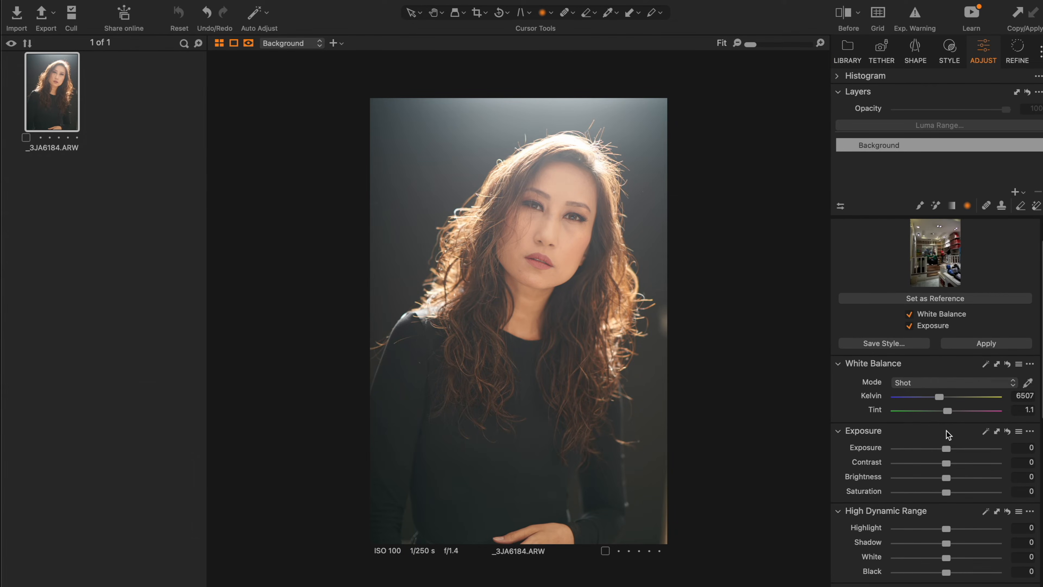
scroll(946, 435, "down", 1)
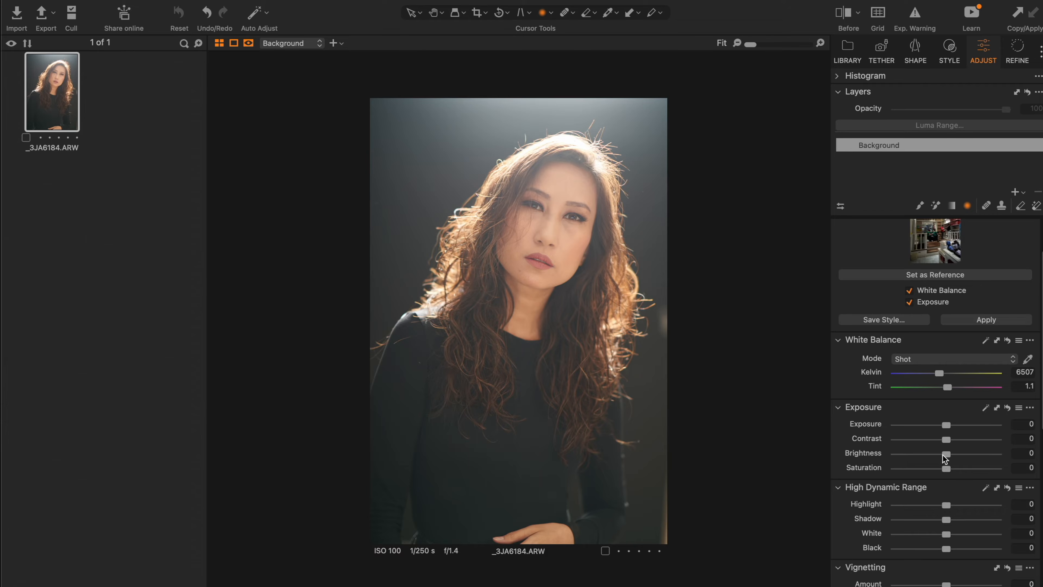
left_click_drag(947, 526, 908, 525)
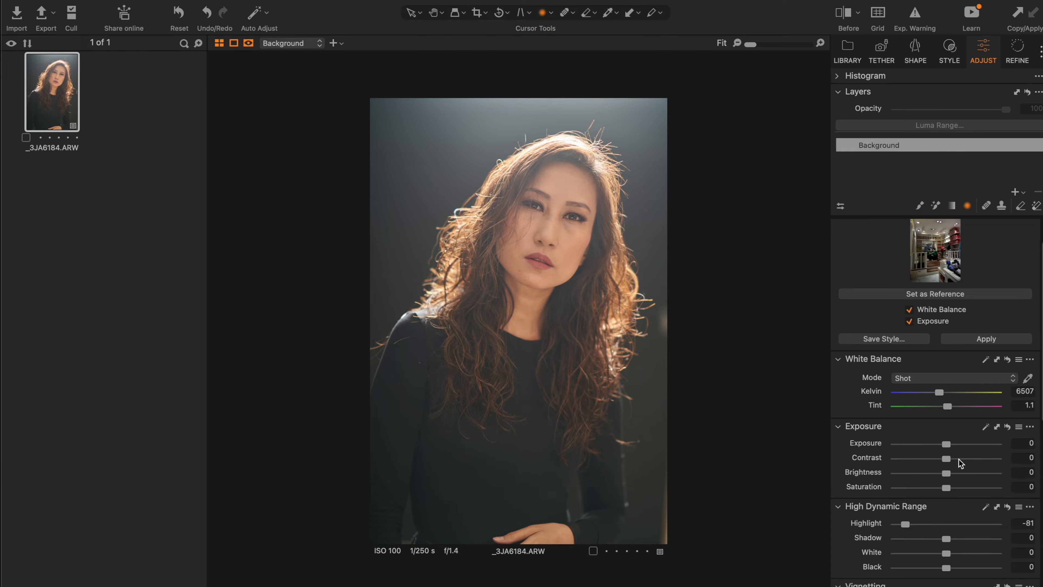
left_click_drag(947, 476, 946, 441)
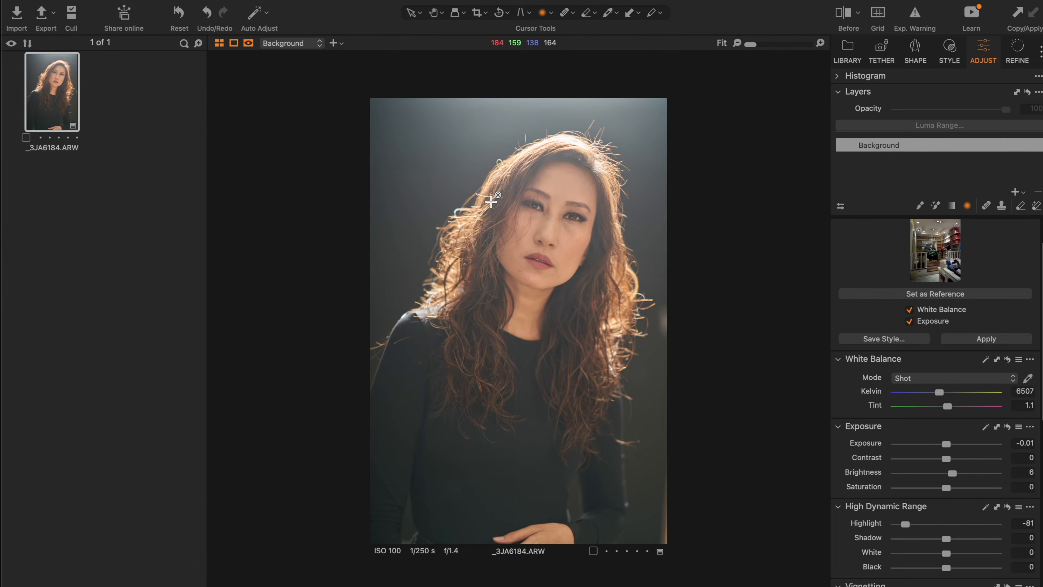
Add a new filled adjustment layer to the portrait and set its Brightness to 14.
scroll(551, 186, "up", 1)
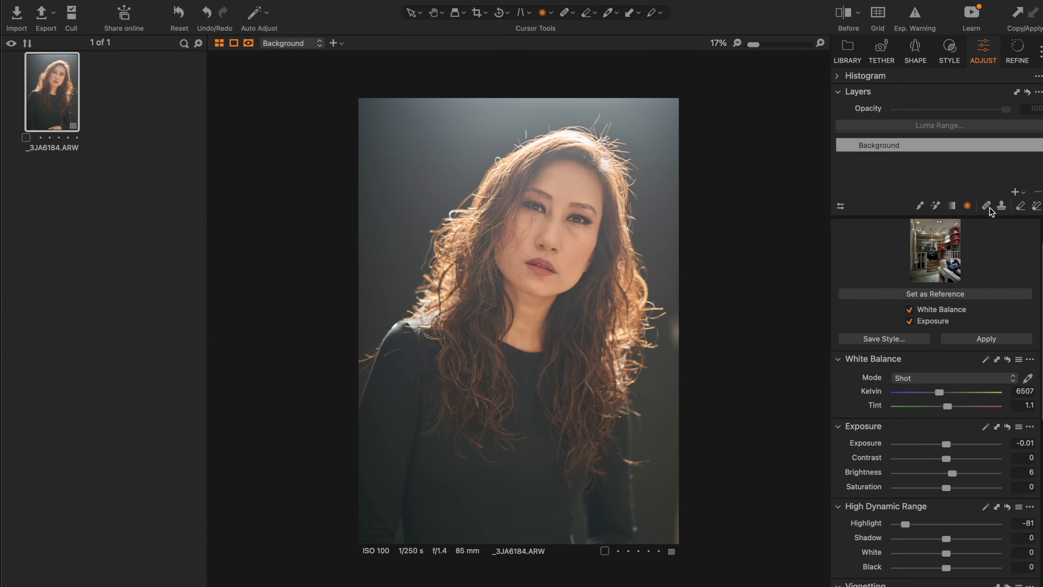
left_click(1021, 194)
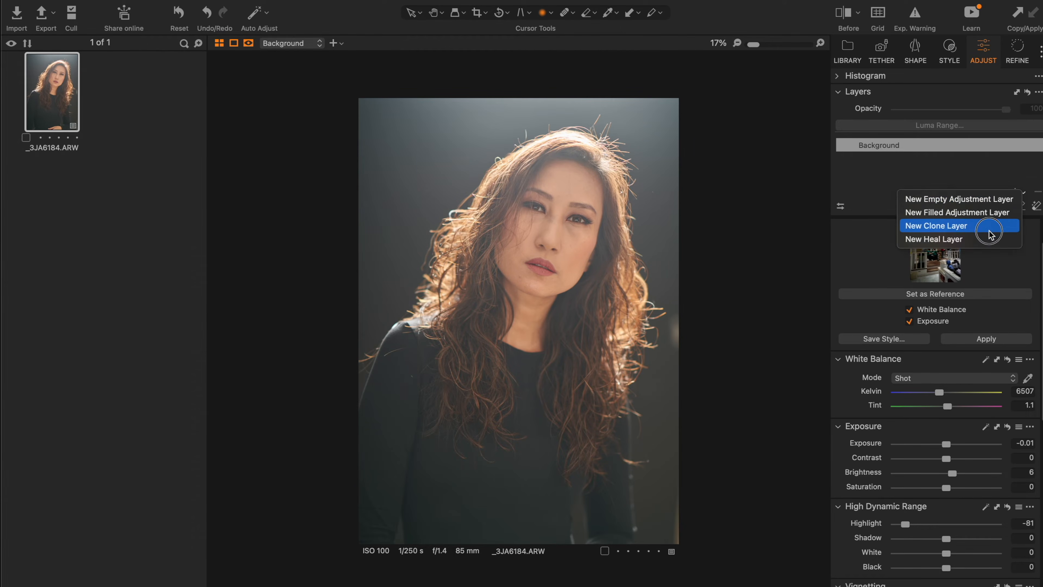
left_click(989, 214)
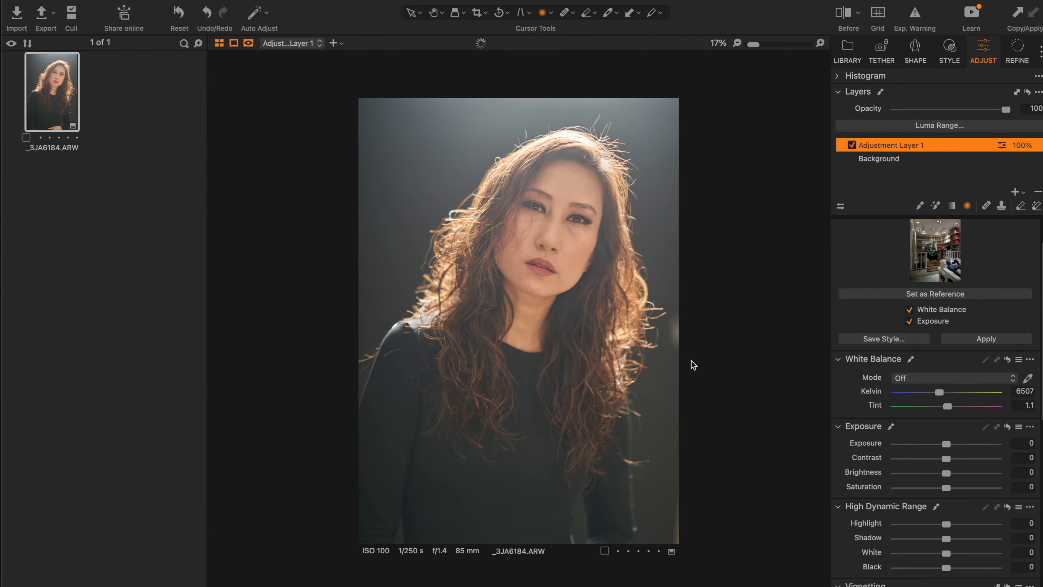
left_click_drag(948, 472, 959, 473)
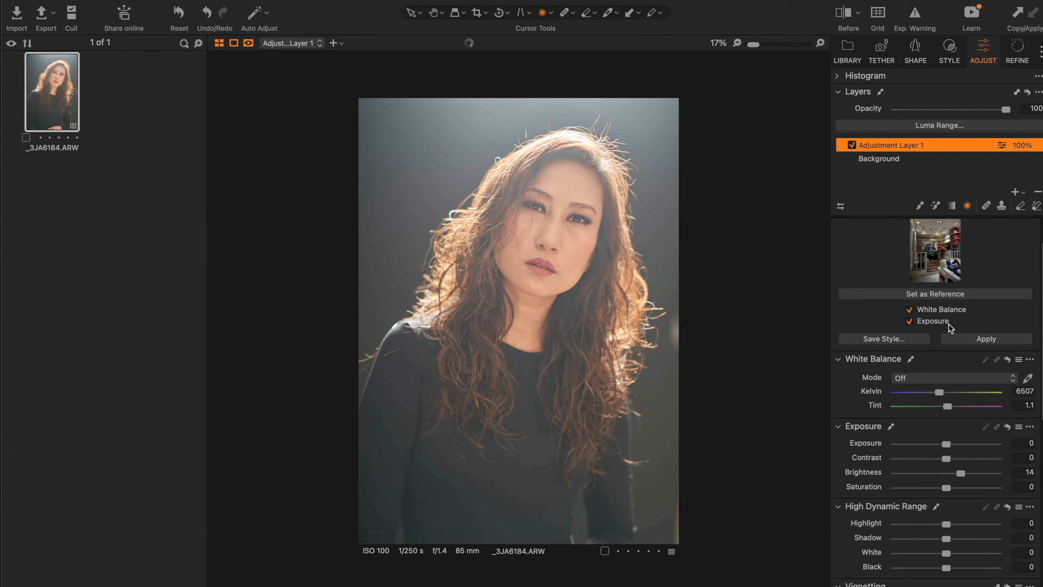
Confine the adjustment layer to a radial mask around the woman's face and set the layer's Contrast to 6.
left_click_drag(530, 194, 555, 234)
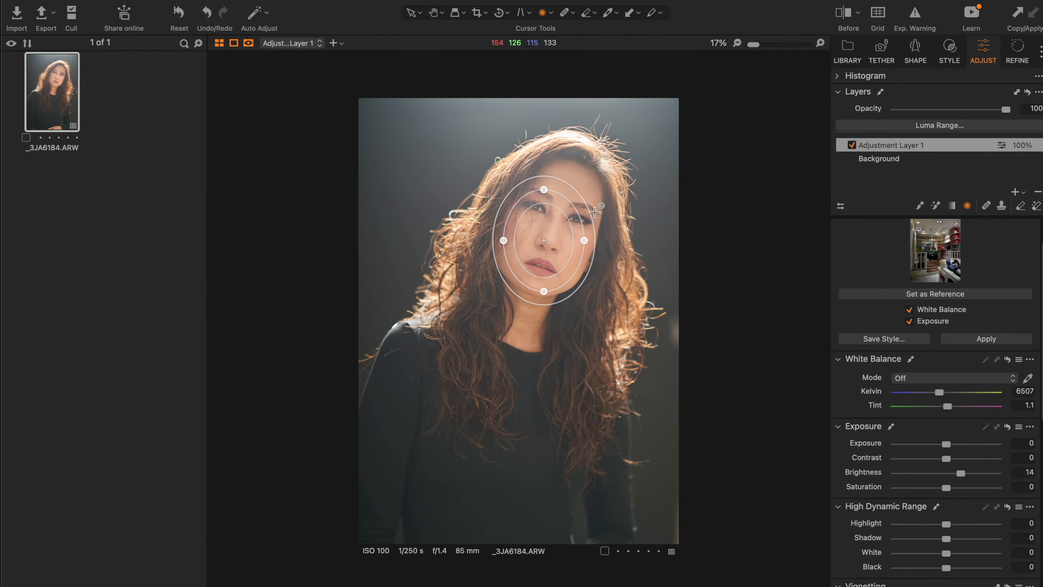
left_click_drag(577, 213, 670, 206)
mouse_move(549, 243)
left_mouse_down()
mouse_move(551, 233)
mouse_move(567, 239)
left_mouse_up()
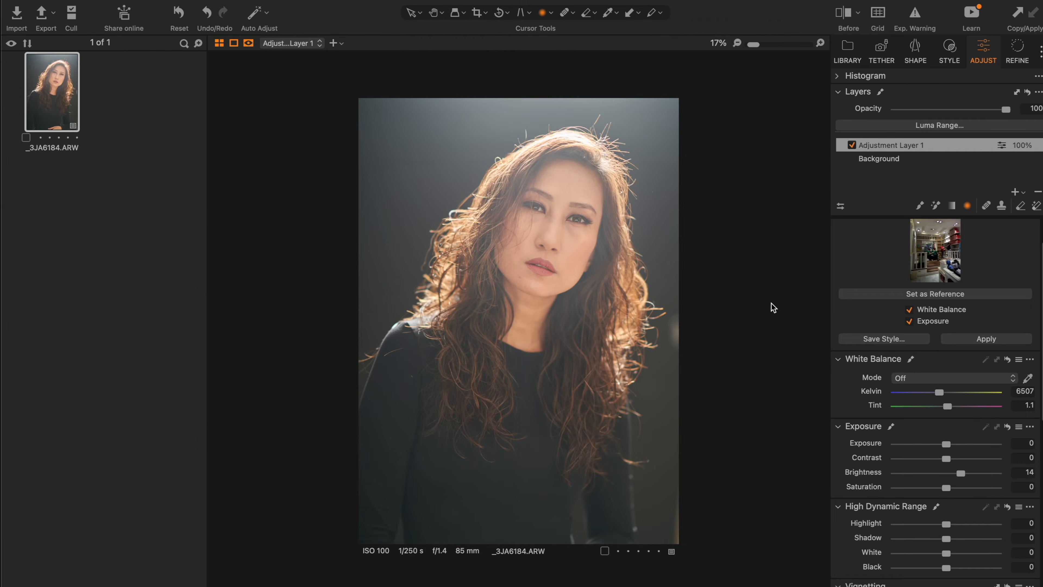
left_click(852, 146)
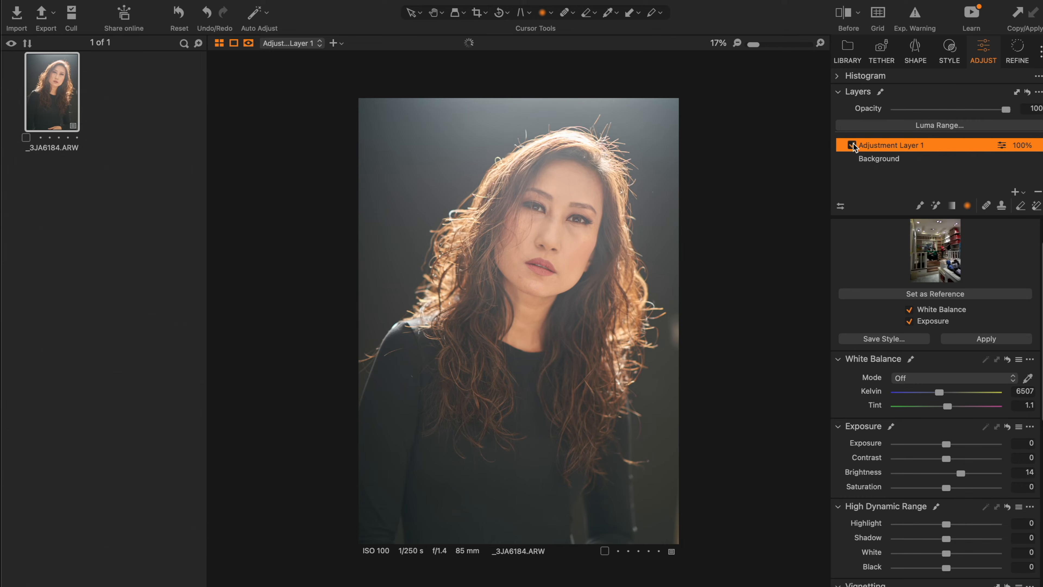
left_click_drag(947, 452, 952, 456)
Start exporting the portrait and choose the custom 8-bit PSD recipe with Adobe RGB (1998) instead of the 2048px JPEG recipe.
right_click(59, 92)
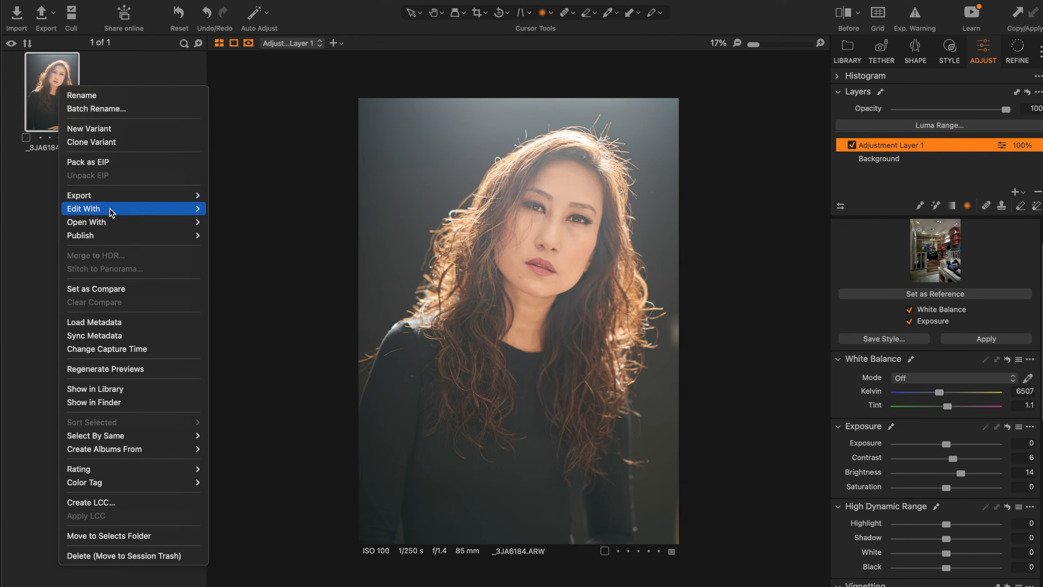
mouse_move(135, 196)
left_click(231, 197)
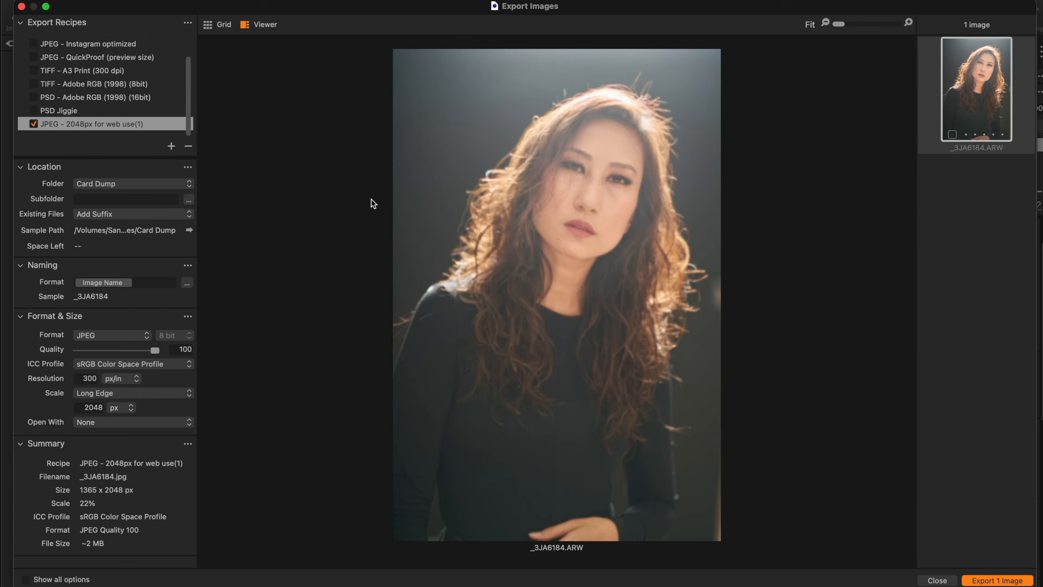
left_click(50, 110)
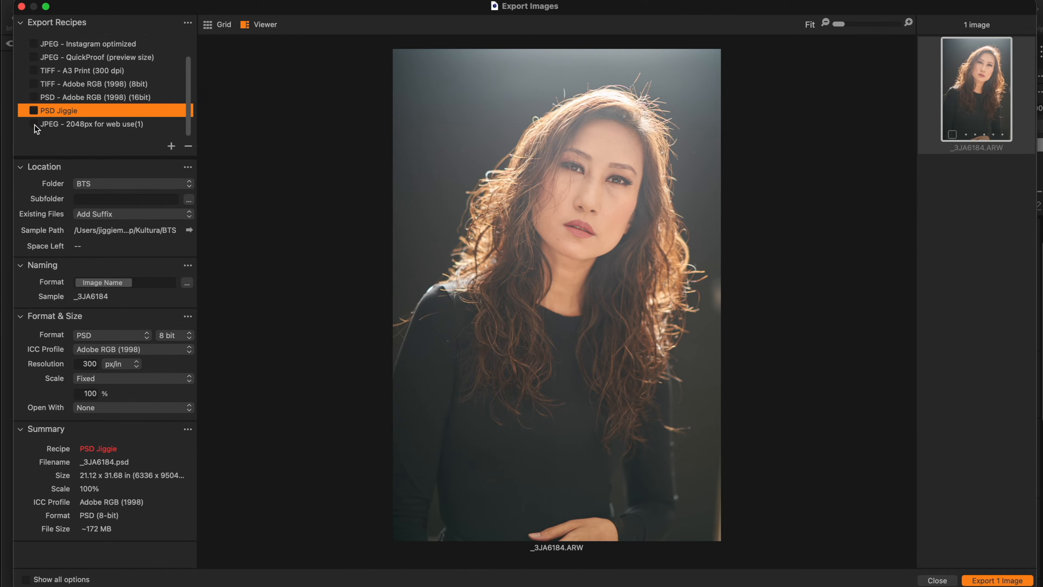
Set the recipe's destination to Desktop/Photoshop demo/Work In Progress and export the image.
left_click(102, 186)
left_click(123, 238)
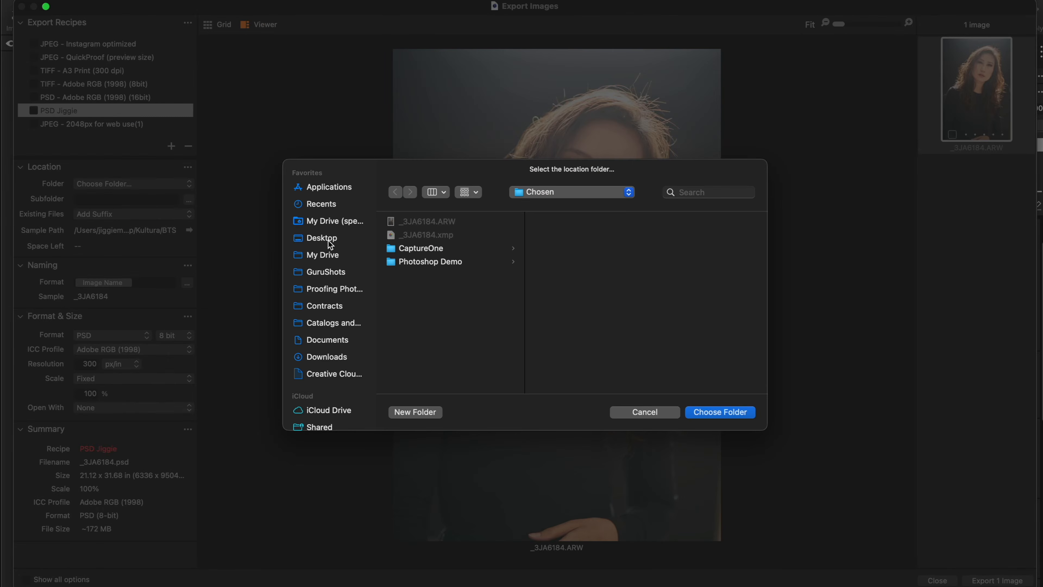
left_click(331, 244)
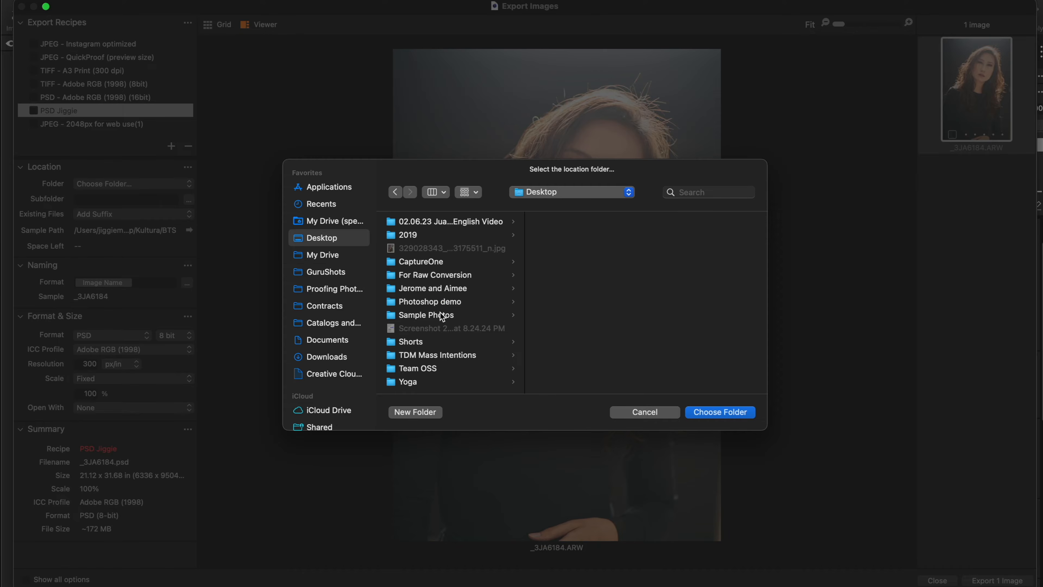
left_click(471, 303)
left_click(592, 250)
left_click(721, 412)
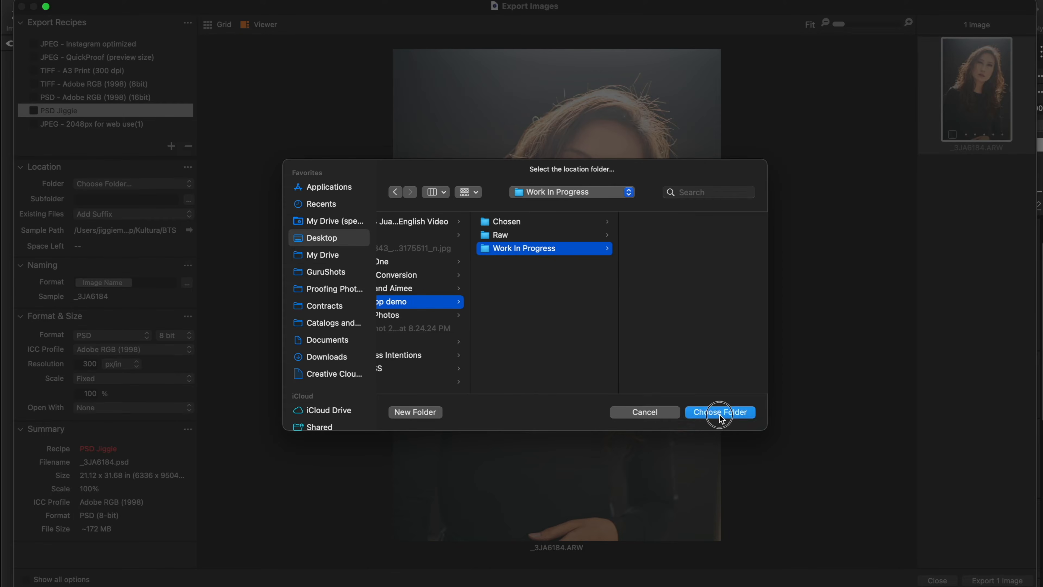
left_click(1009, 581)
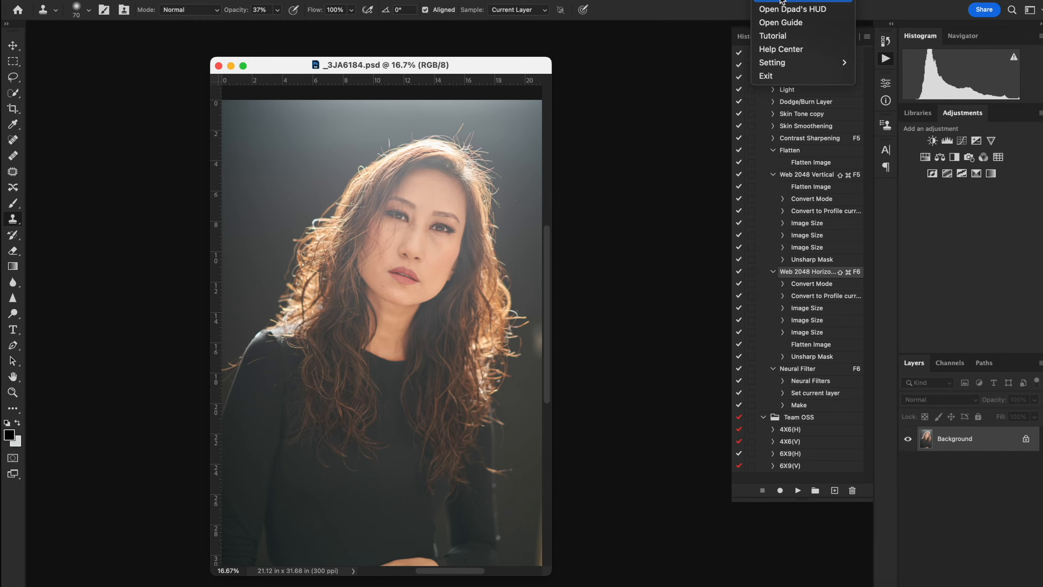
left_click(781, 2)
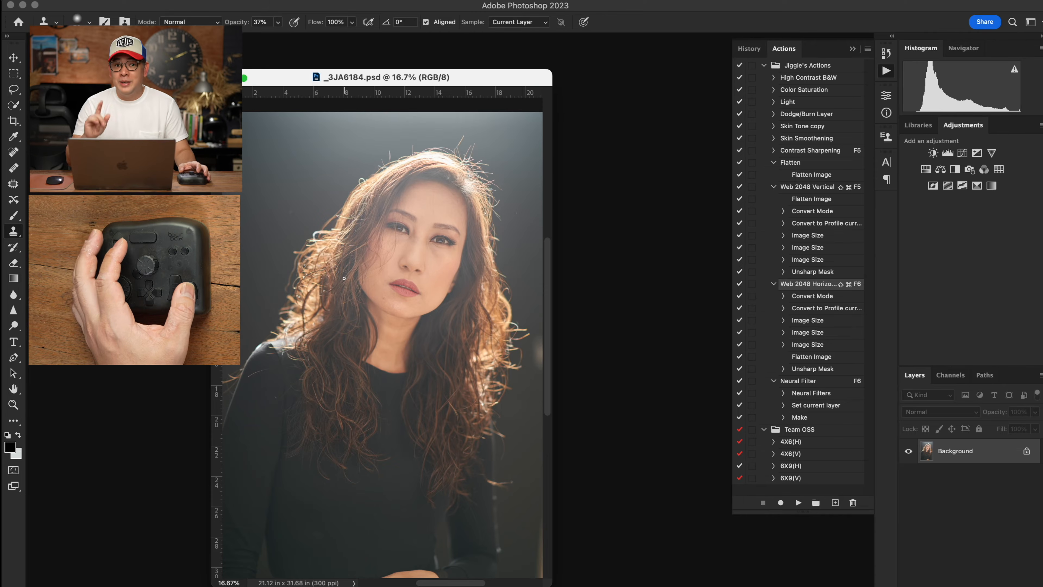
In Photoshop, show _3JA6184.psd in full-screen mode and examine the woman's face and hair up close.
key("f")
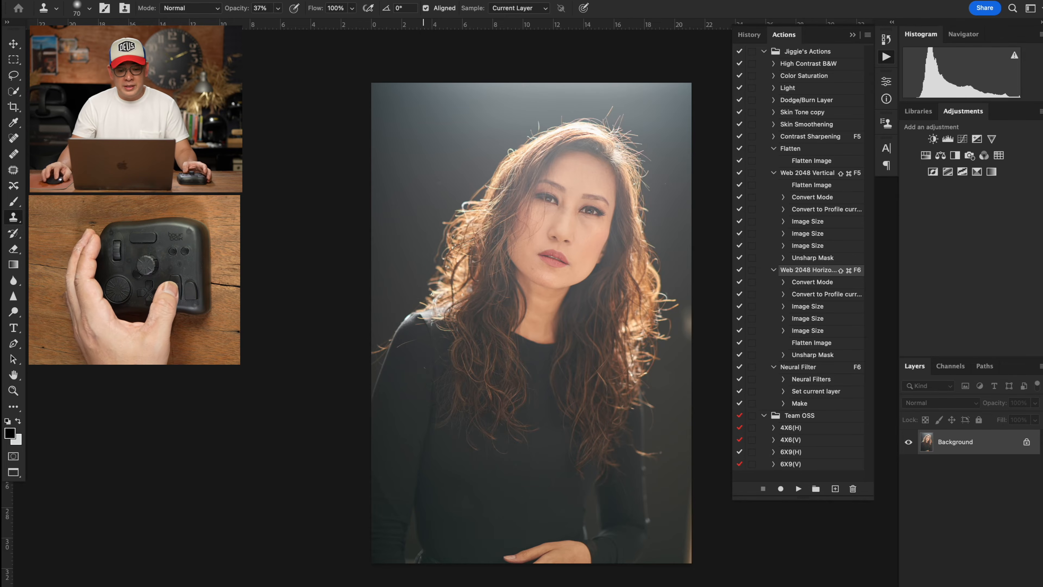
left_click_drag(572, 232, 497, 215)
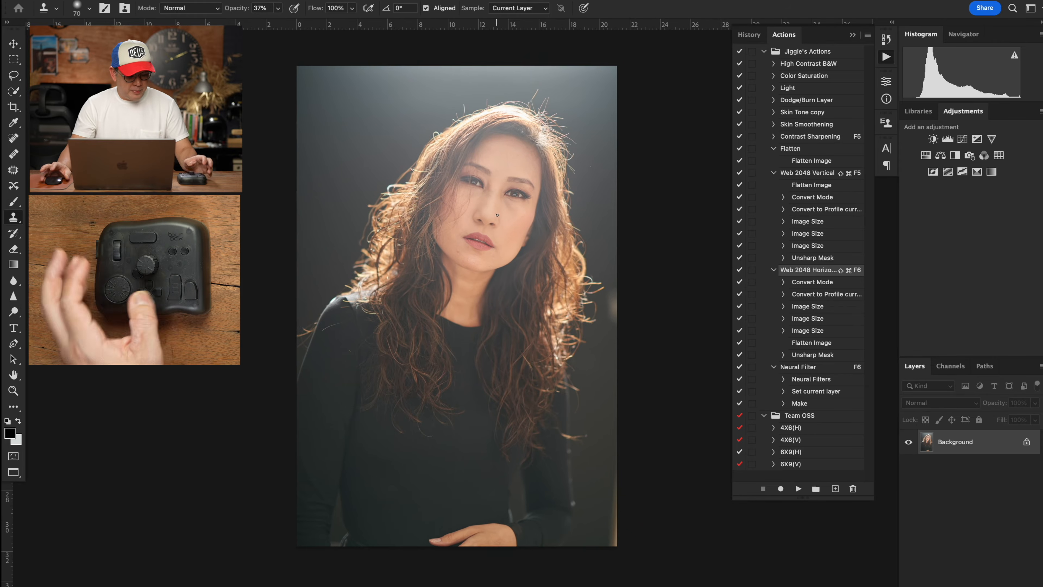
scroll(481, 280, "up", 4)
scroll(482, 280, "down", 4)
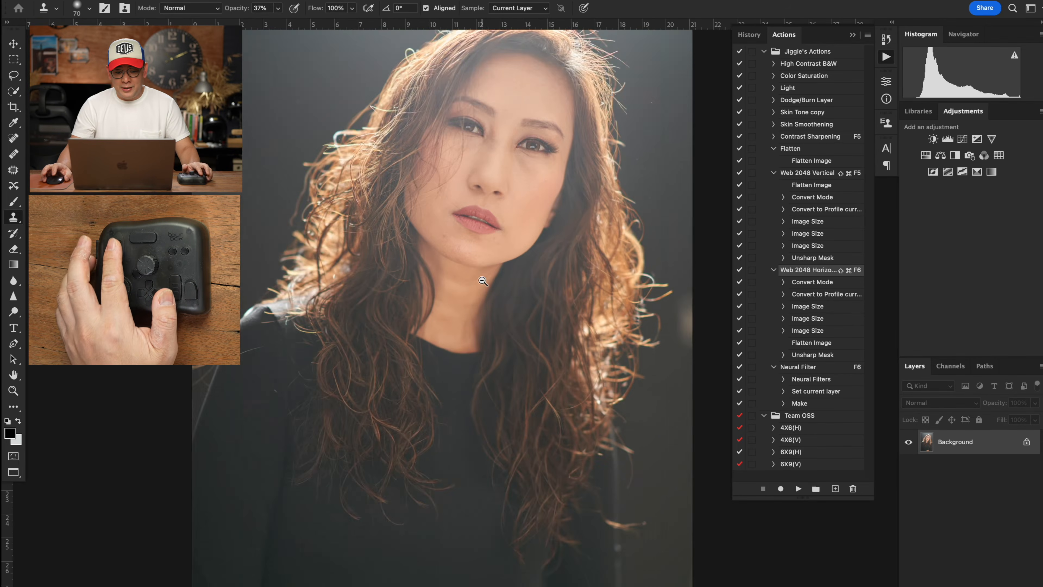
scroll(481, 280, "up", 3)
scroll(482, 280, "down", 3)
scroll(482, 281, "up", 3)
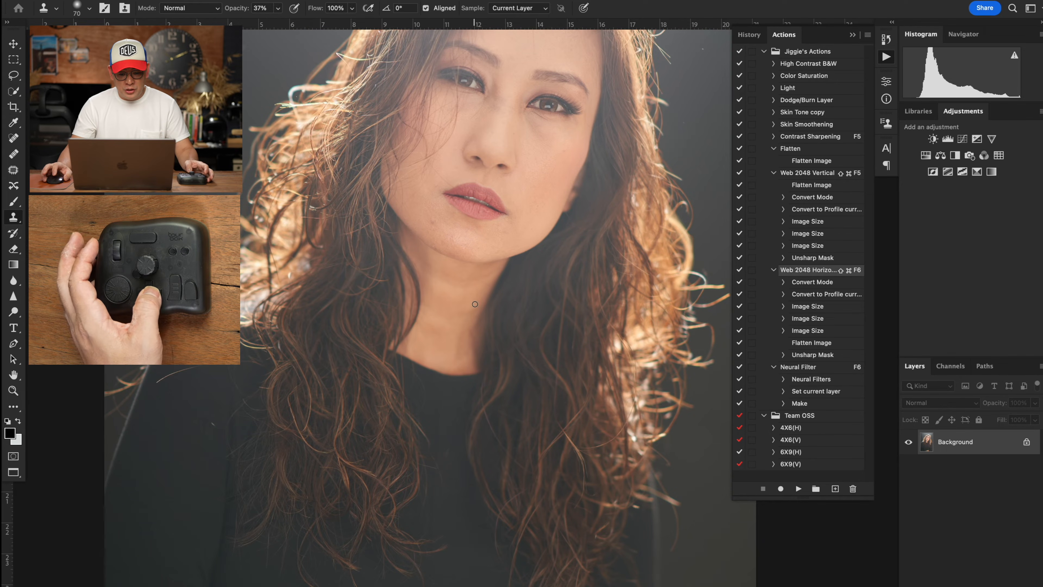
Activate the Clone Stamp tool with its opacity at 100%.
key("b")
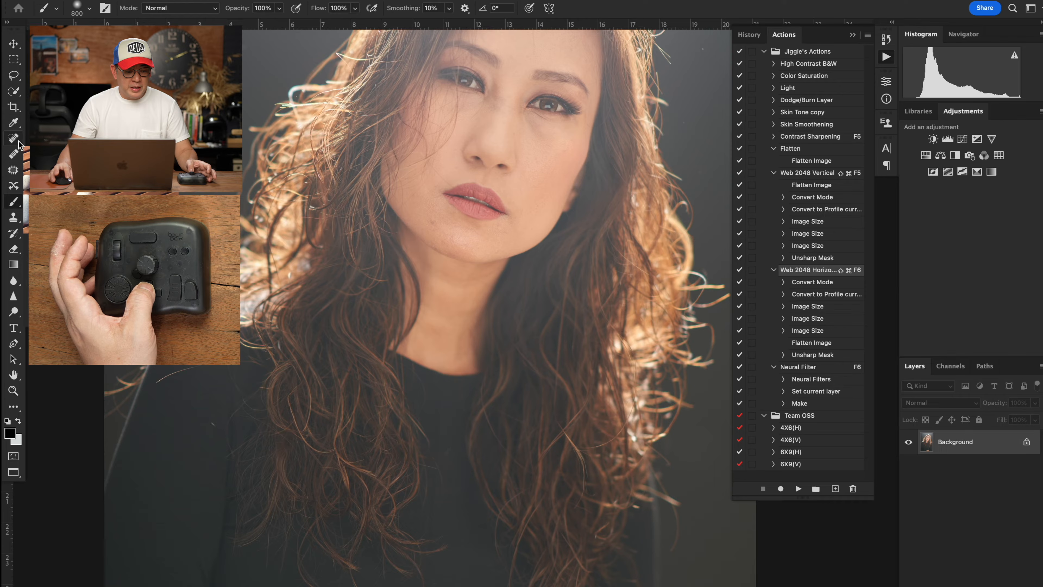
left_click(16, 171)
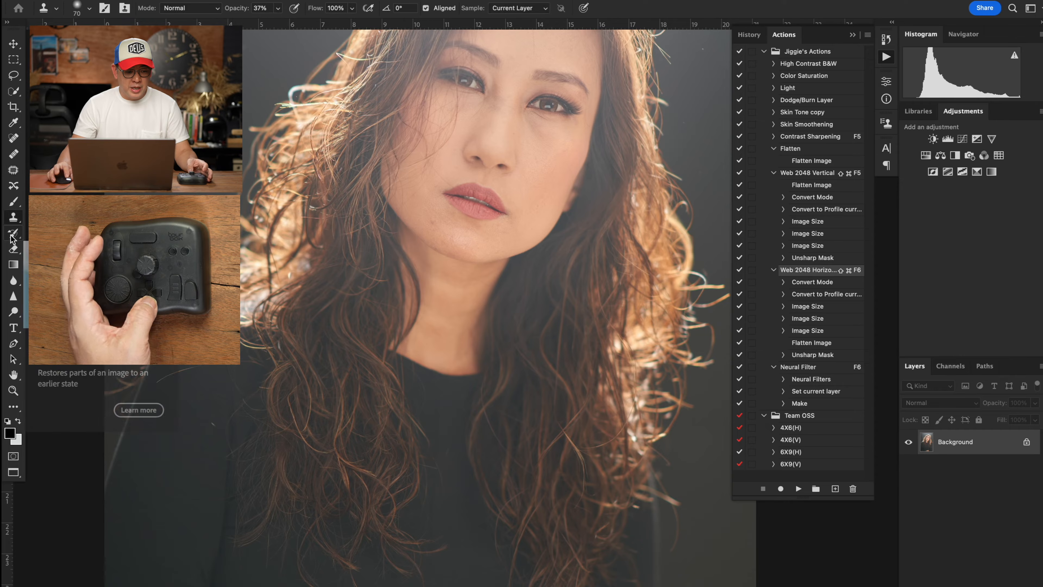
left_click(20, 218)
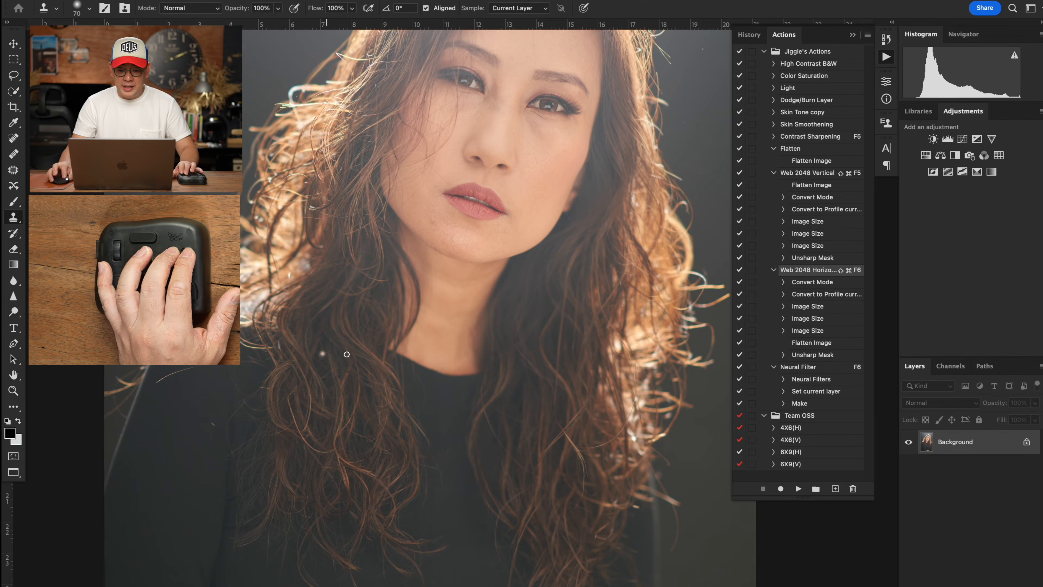
Collapse the Flatten, Web 2048 Vertical and Web 2048 Horizontal actions in the action list.
left_click(773, 148)
left_click(773, 160)
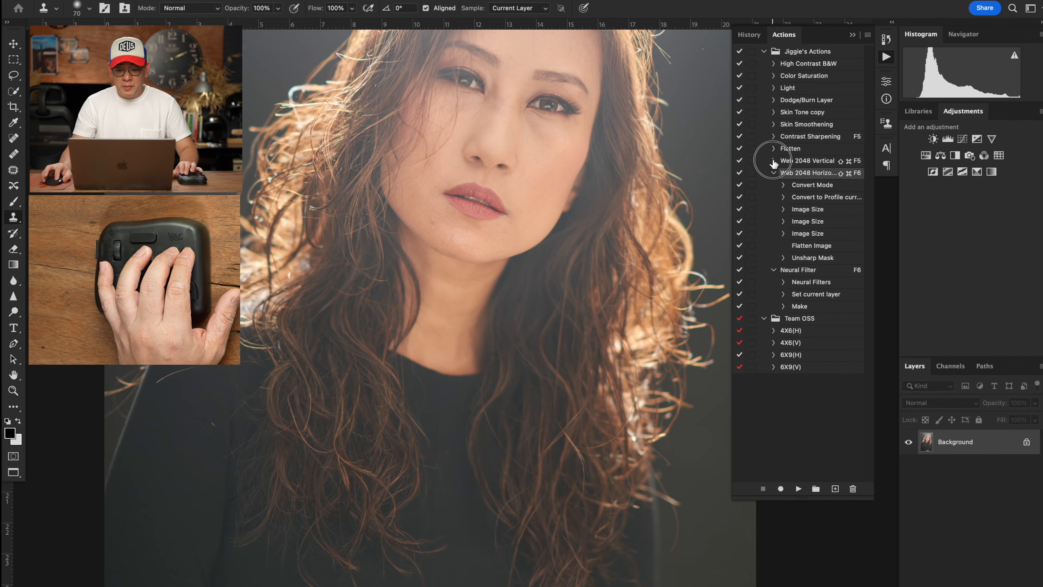
left_click(774, 173)
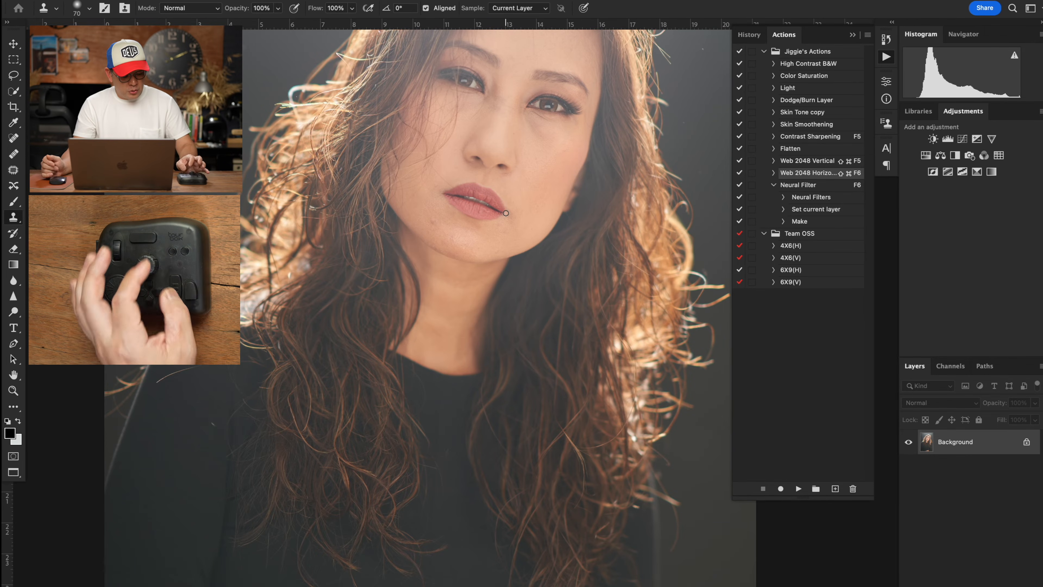
Switch to TourBox Console and review the controller's button assignments for the Photoshop preset.
left_click(752, 1)
left_click(770, 7)
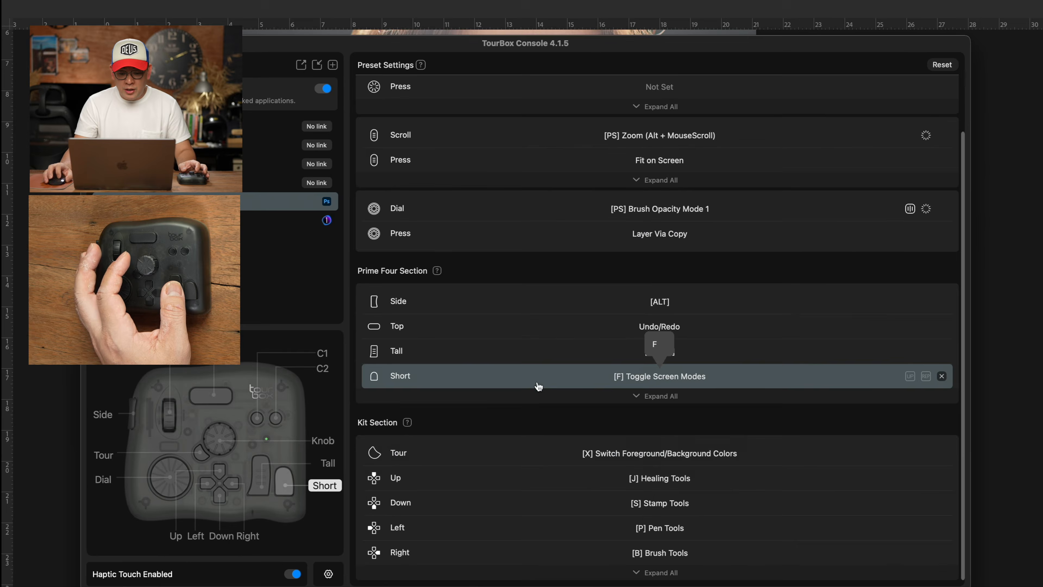
left_click(651, 396)
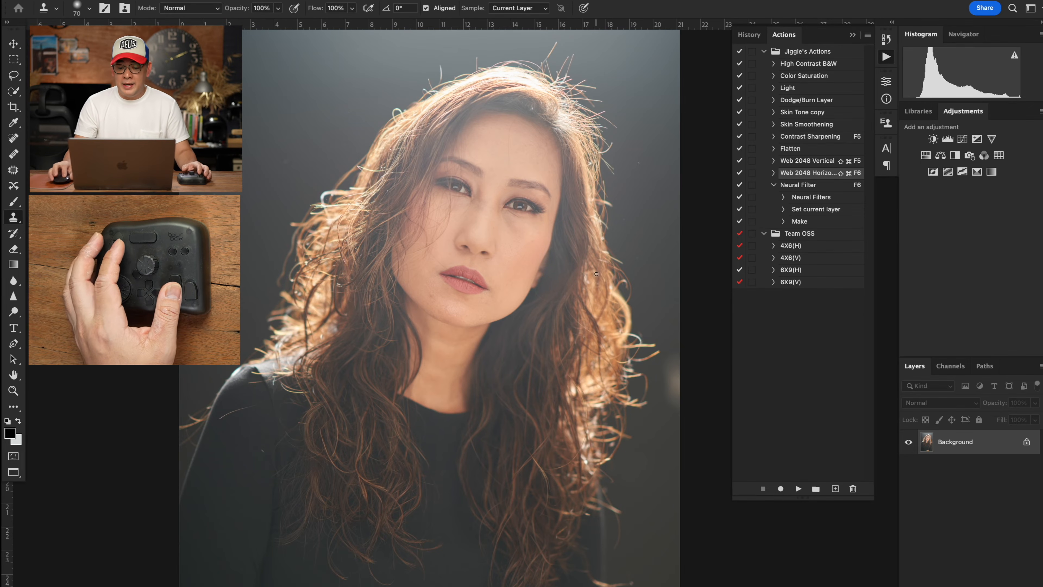
Apply the Skin Smoothing neural filter to the Background and output the result to a new layer.
left_click(798, 187)
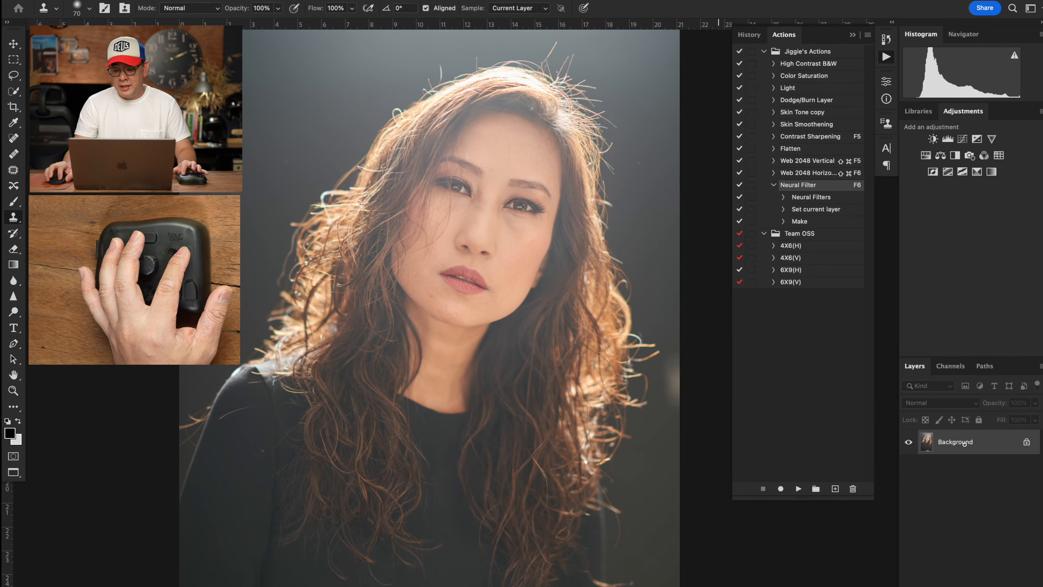
key("F6")
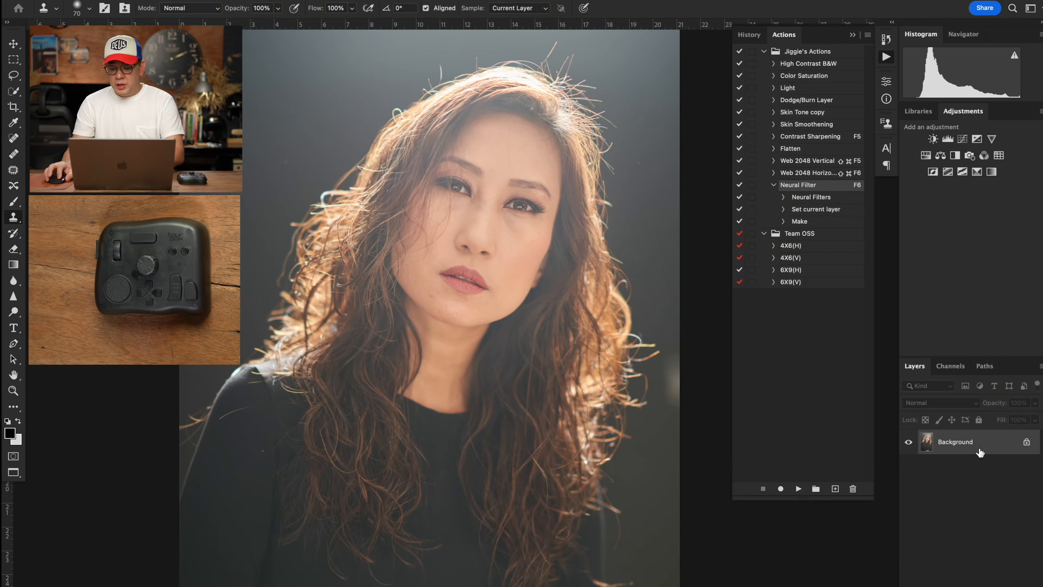
left_click(328, 3)
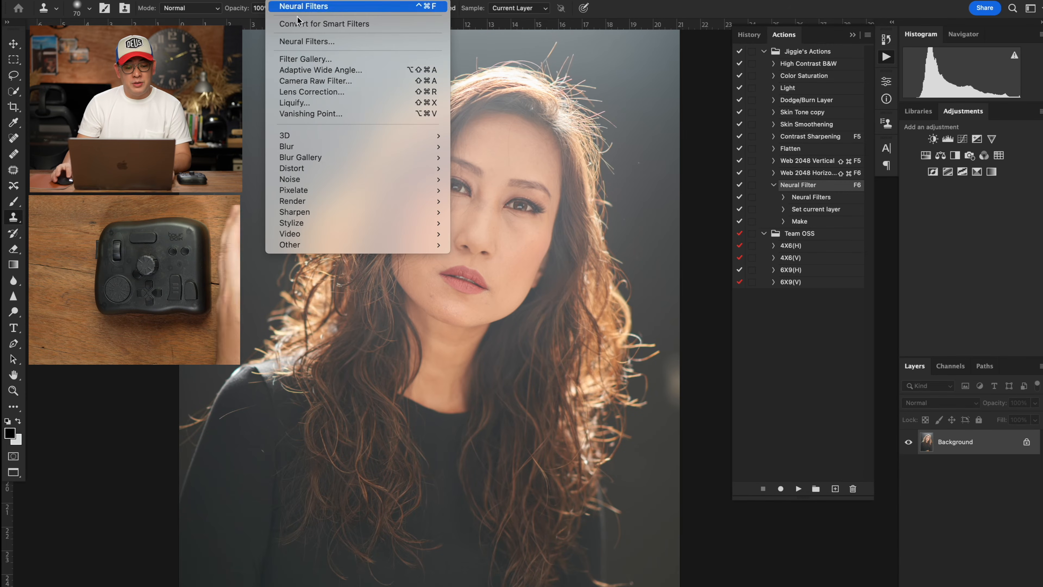
left_click(324, 43)
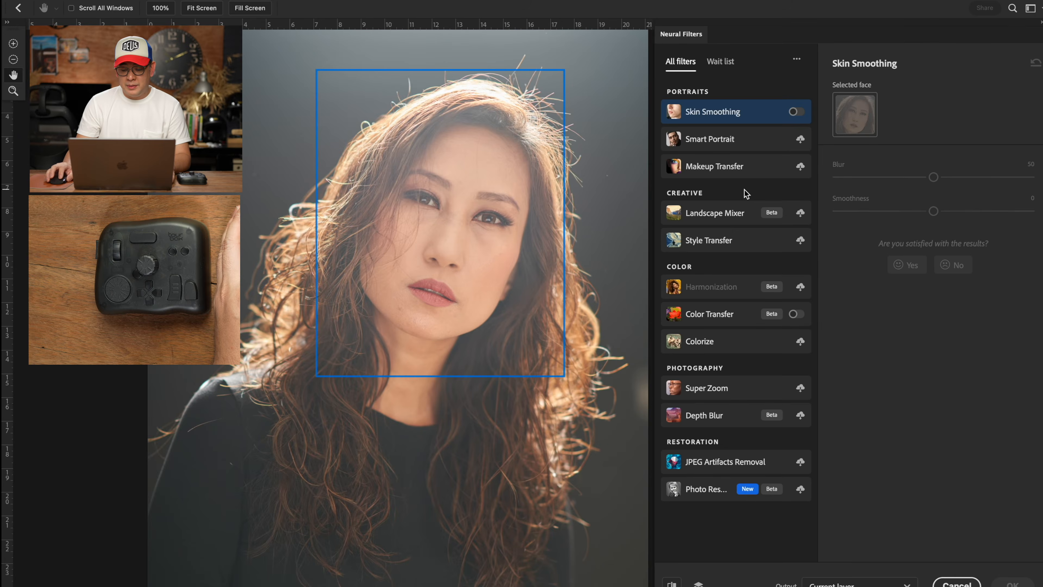
left_click(797, 113)
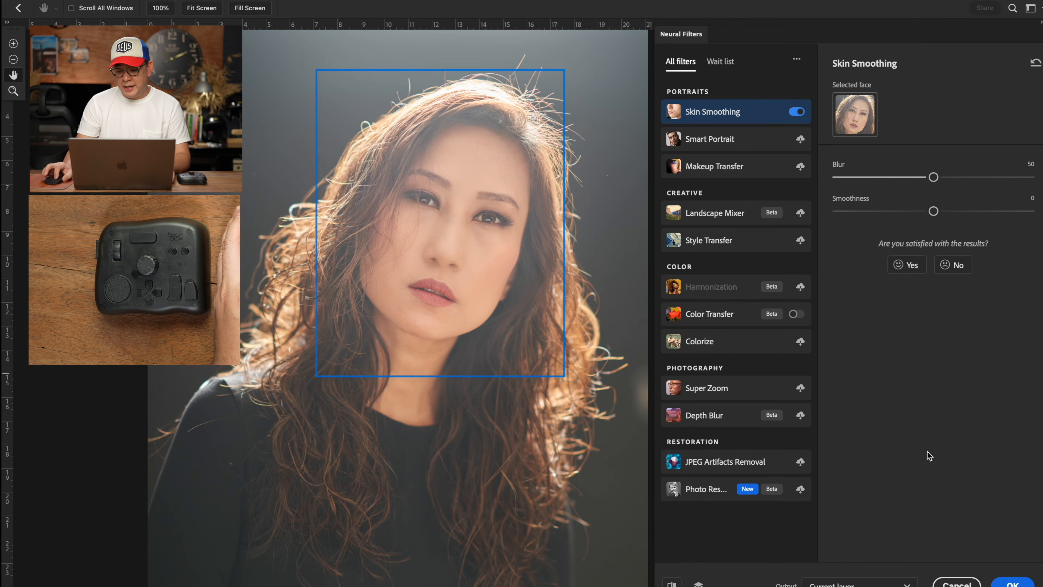
left_click(859, 583)
left_click(822, 548)
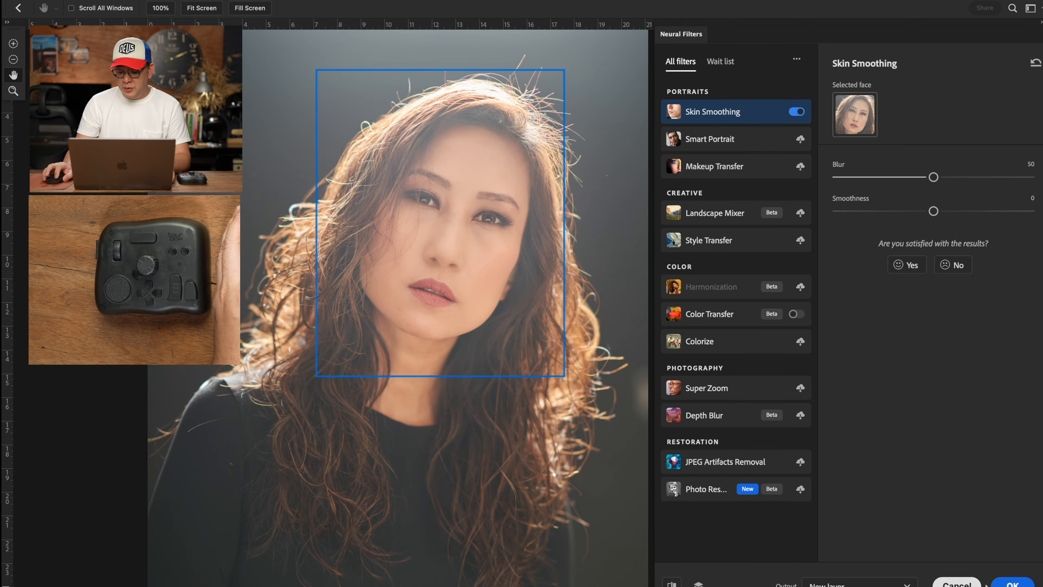
left_click(1013, 583)
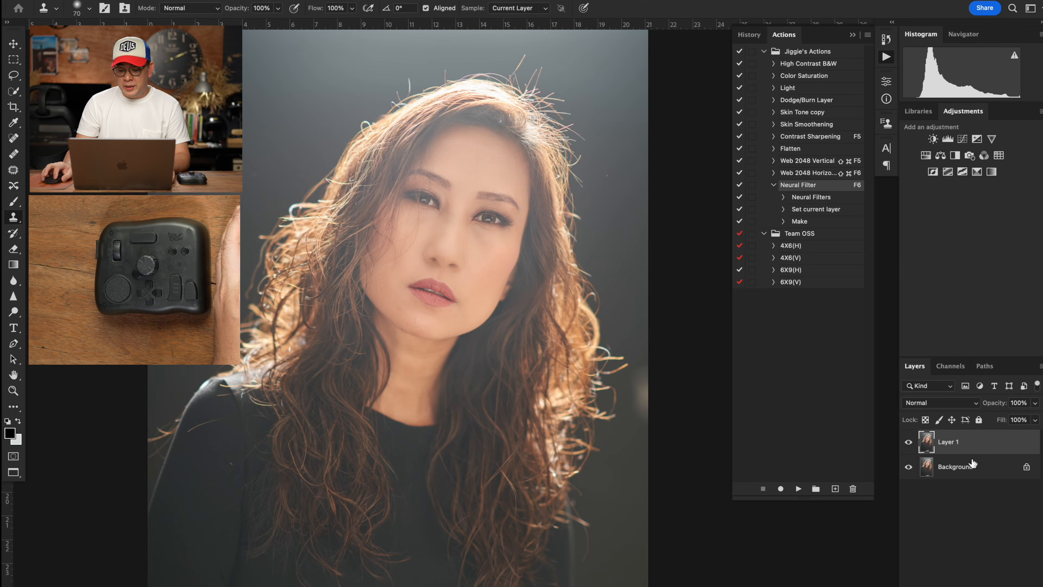
Set Layer 1's opacity to 30% and add a white layer mask to it.
left_click_drag(1037, 407, 993, 419)
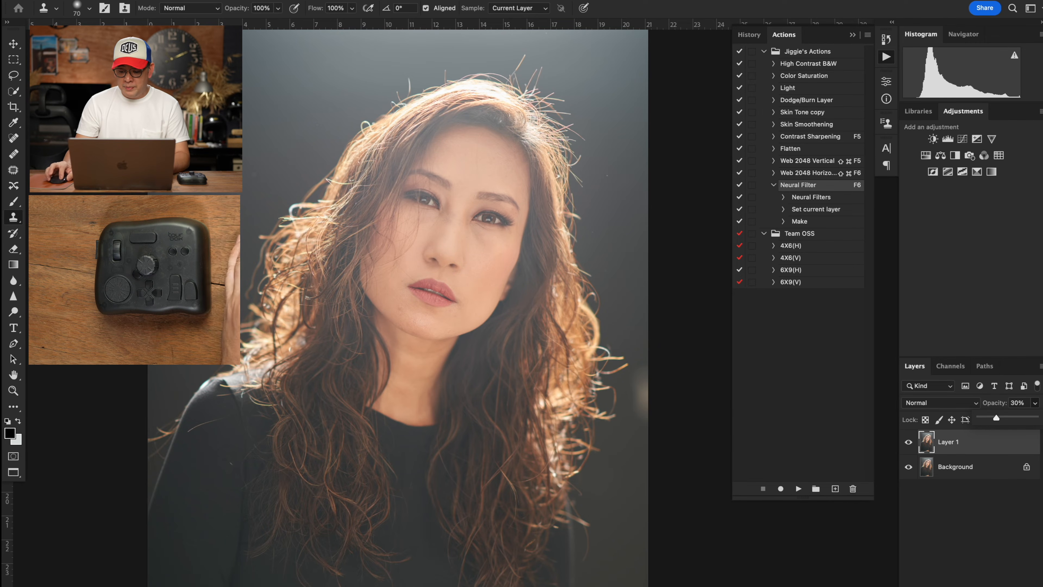
left_click(958, 585)
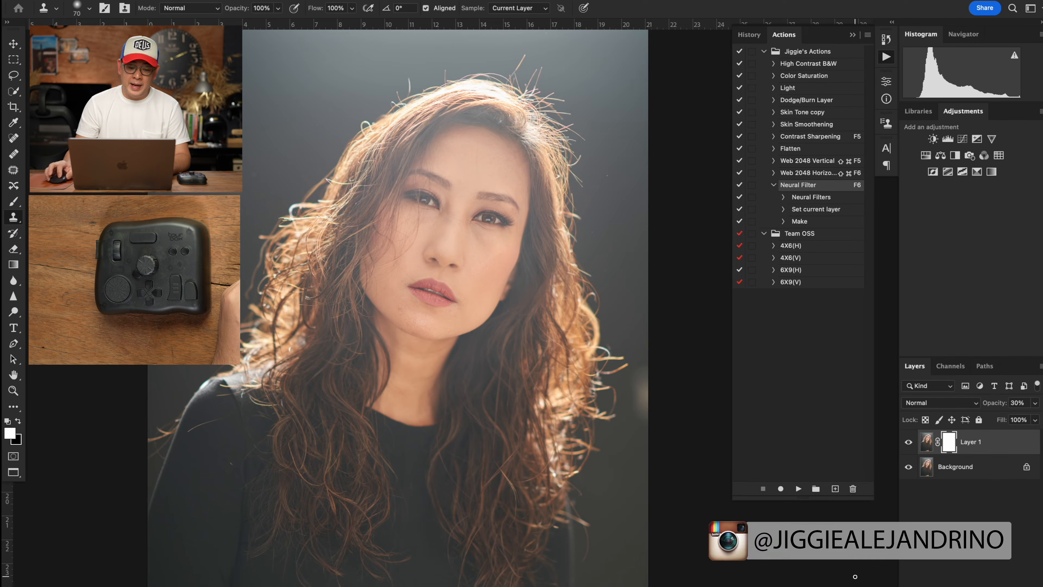
key("x")
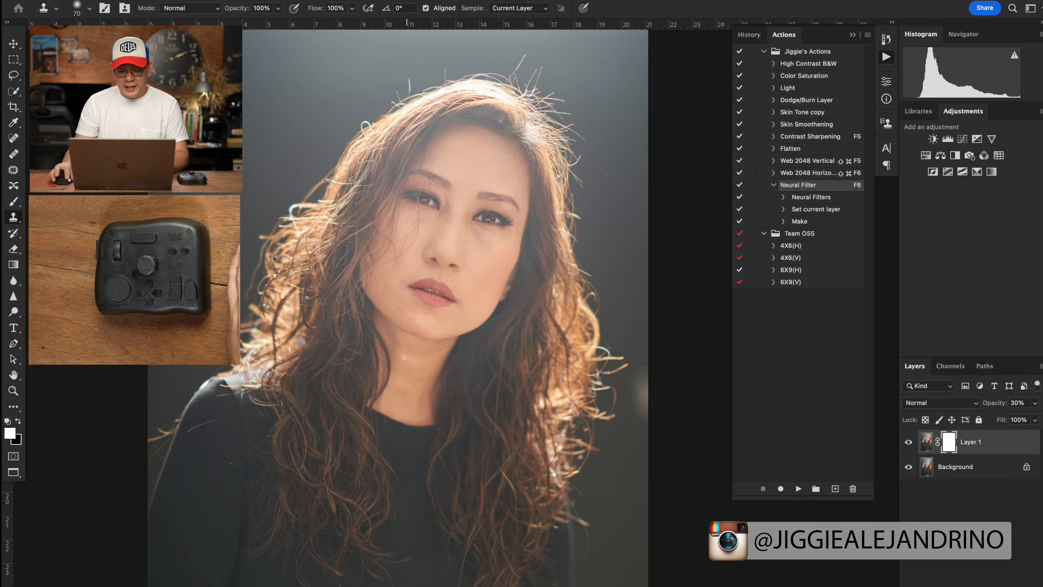
key("Delete")
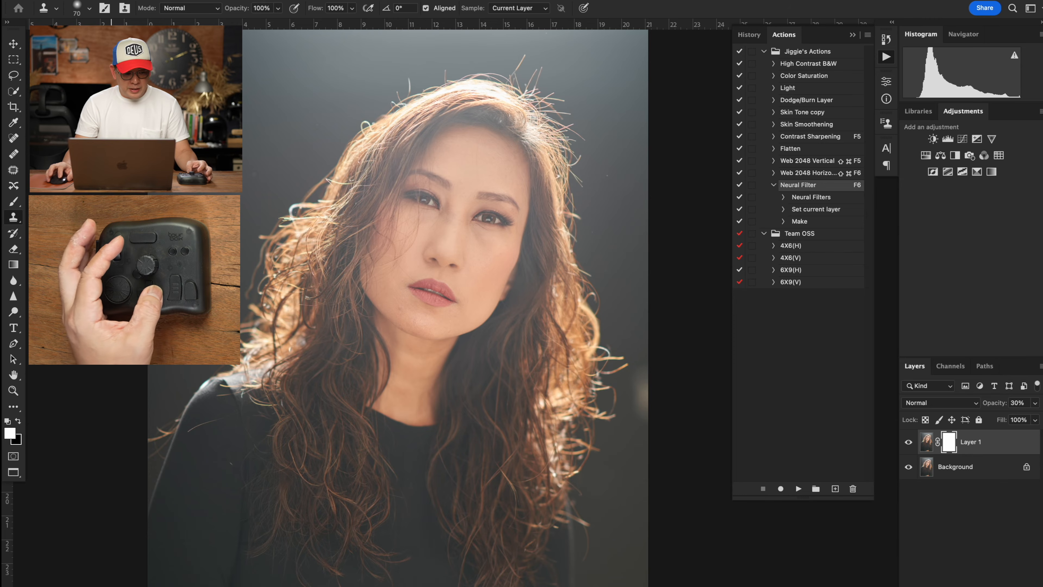
Paint black on Layer 1's mask over the woman's eyes and lips with the Brush tool at size 250.
key("b")
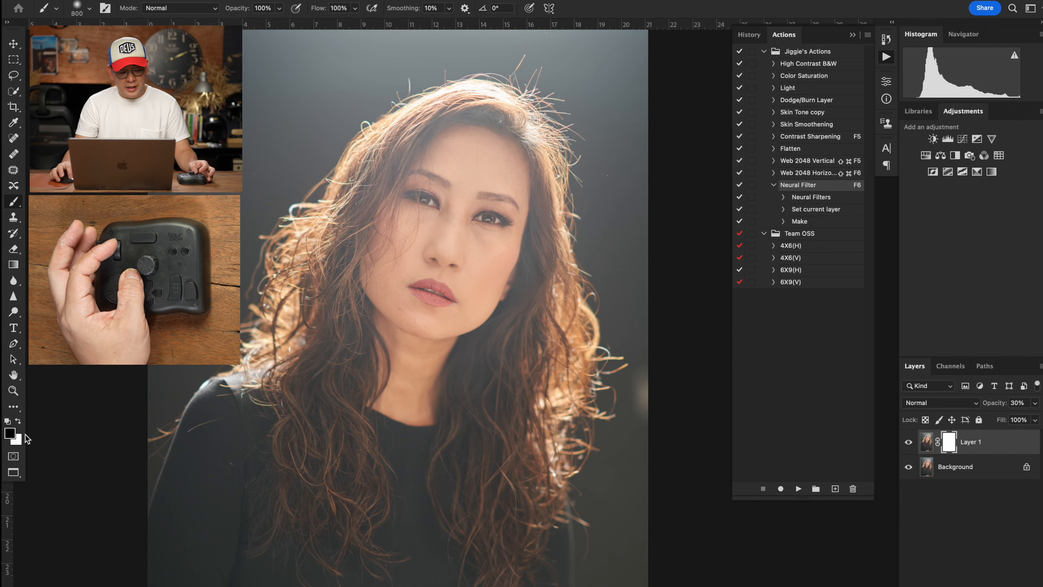
key("bracketleft")
key("bracketleft")
mouse_move(484, 220)
left_mouse_down()
mouse_move(515, 226)
mouse_move(420, 213)
left_mouse_up()
mouse_move(432, 258)
left_mouse_down()
mouse_move(463, 266)
mouse_move(435, 264)
mouse_move(437, 287)
left_mouse_up()
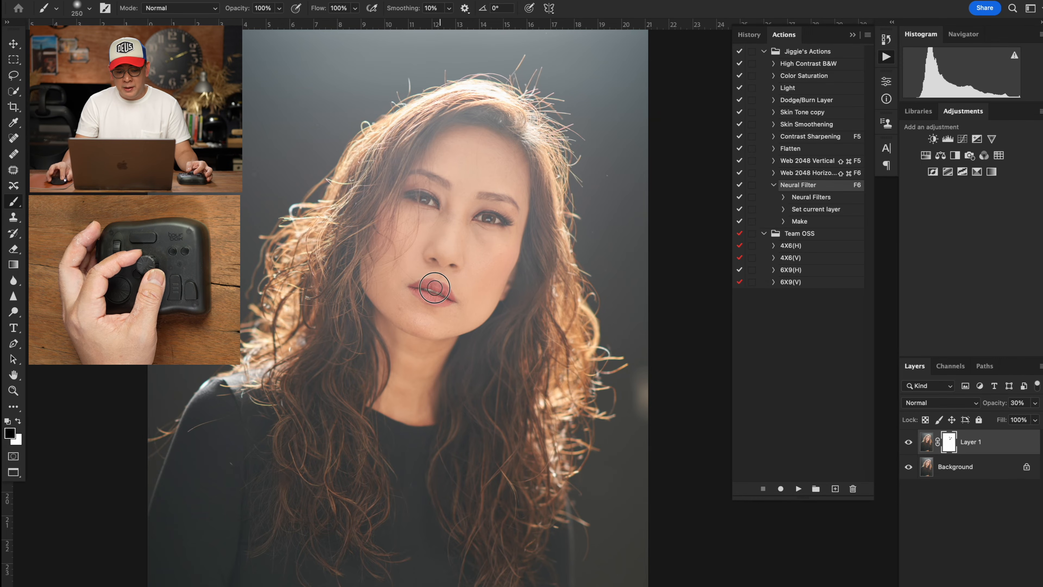
key("bracketright")
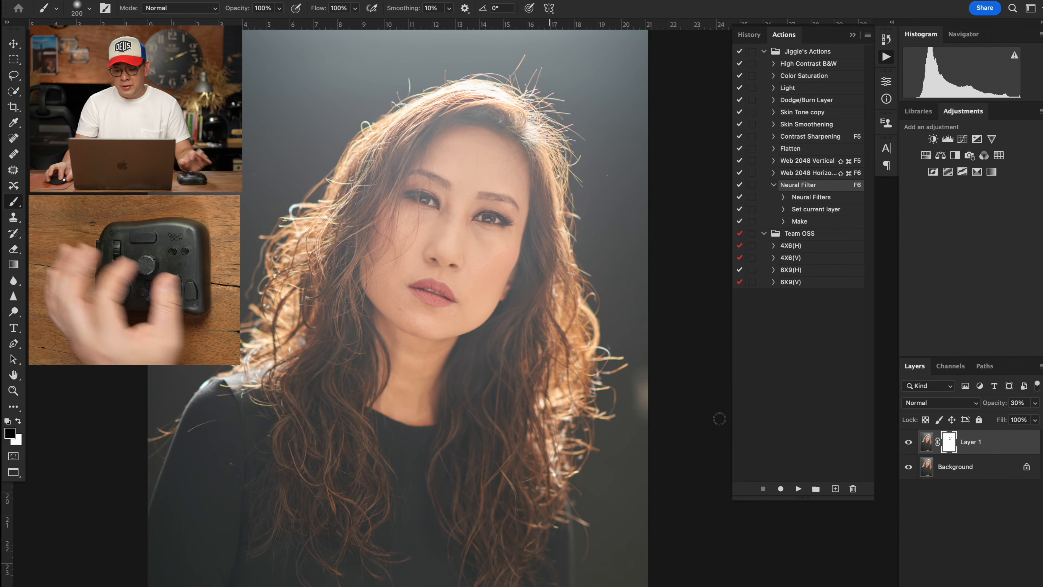
Duplicate the Background layer and merge the copy with the masked Layer 1.
left_click(963, 470)
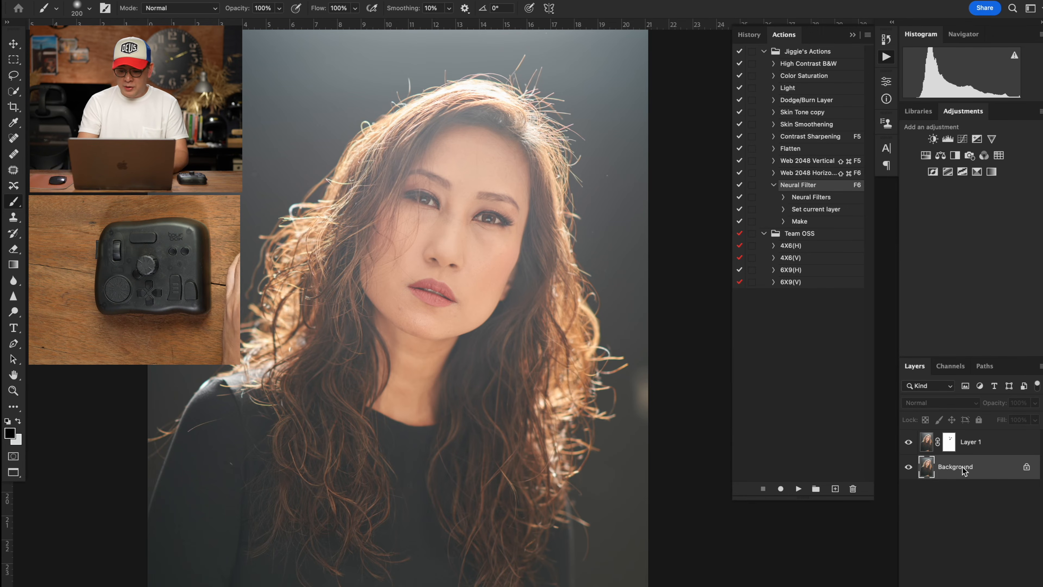
key("super+j")
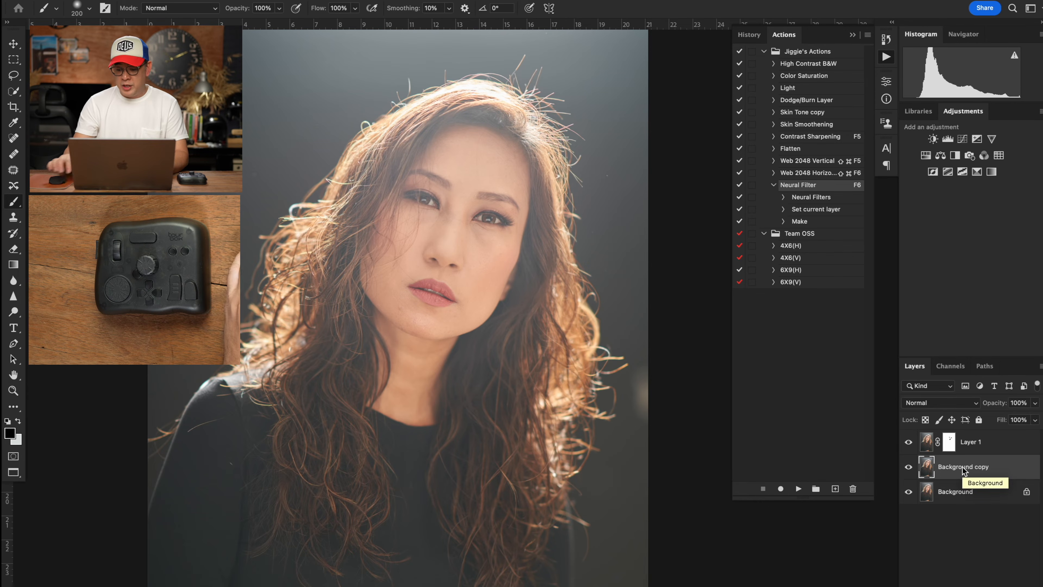
left_click(974, 444, "shift")
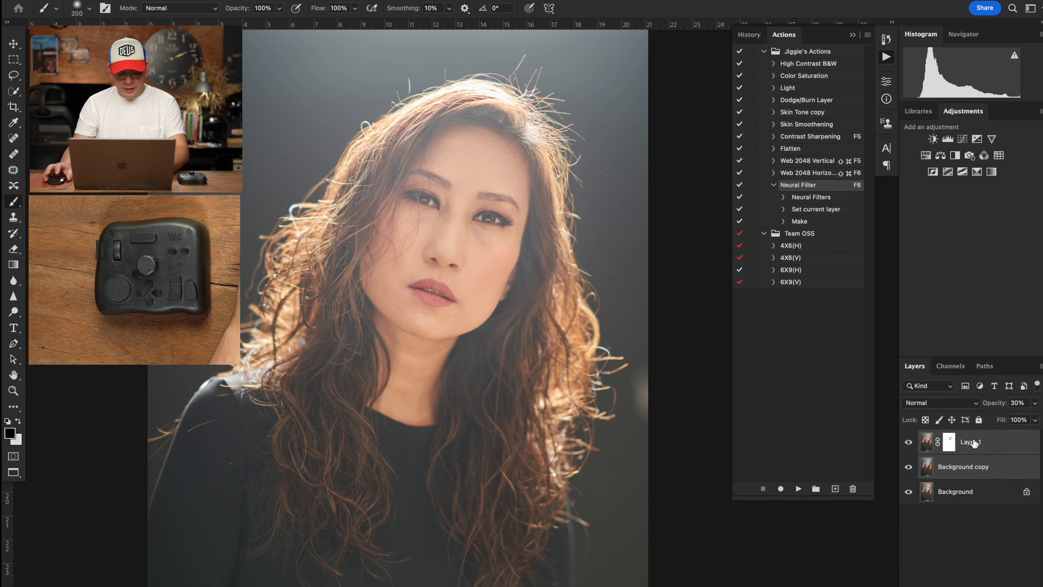
key("super+e")
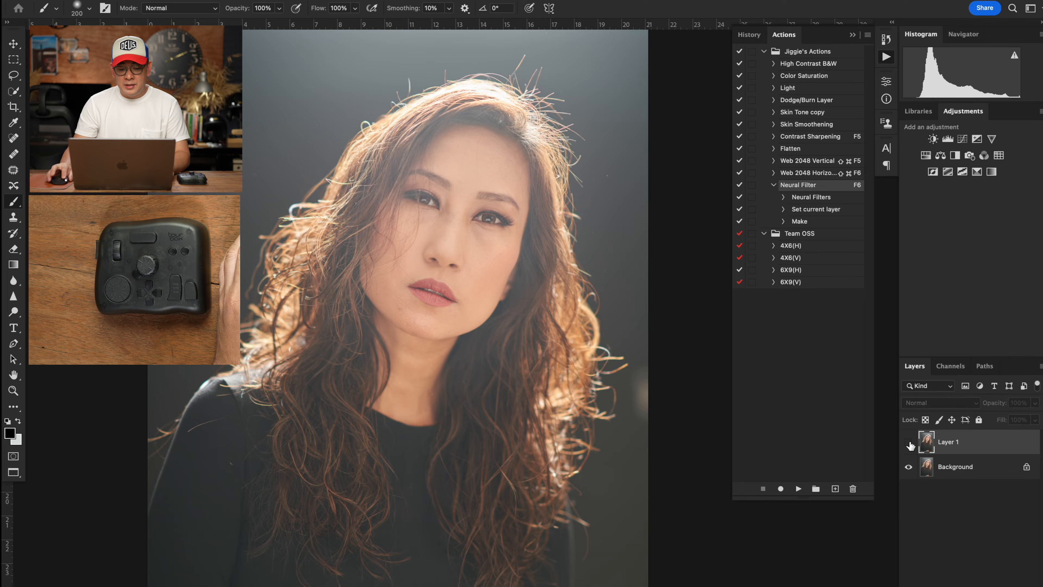
Cycle through the healing tools and activate the Patch tool in Source mode.
scroll(536, 304, "up", 3)
scroll(476, 247, "up", 3)
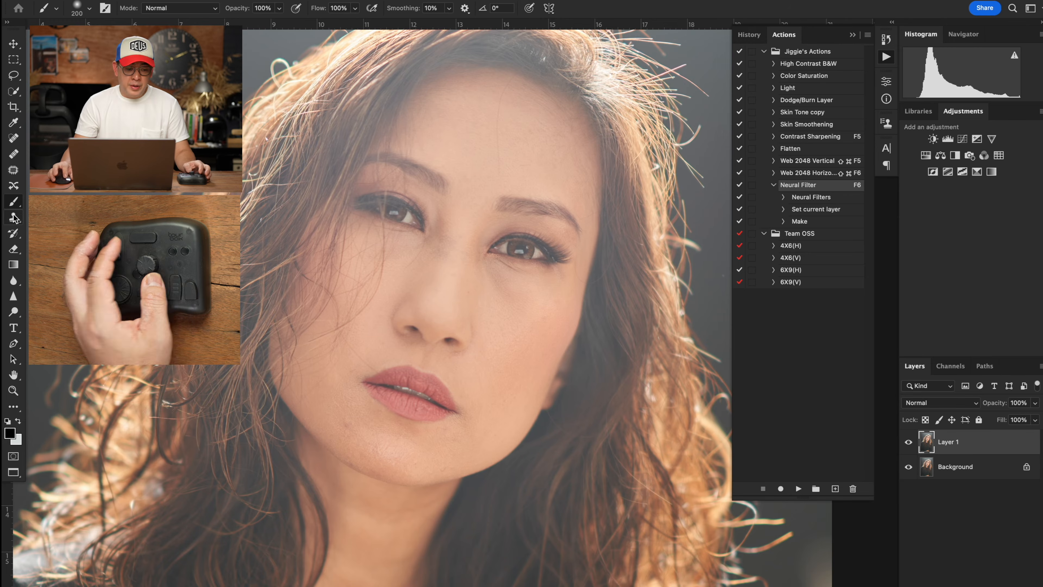
key("j")
key("shift+j")
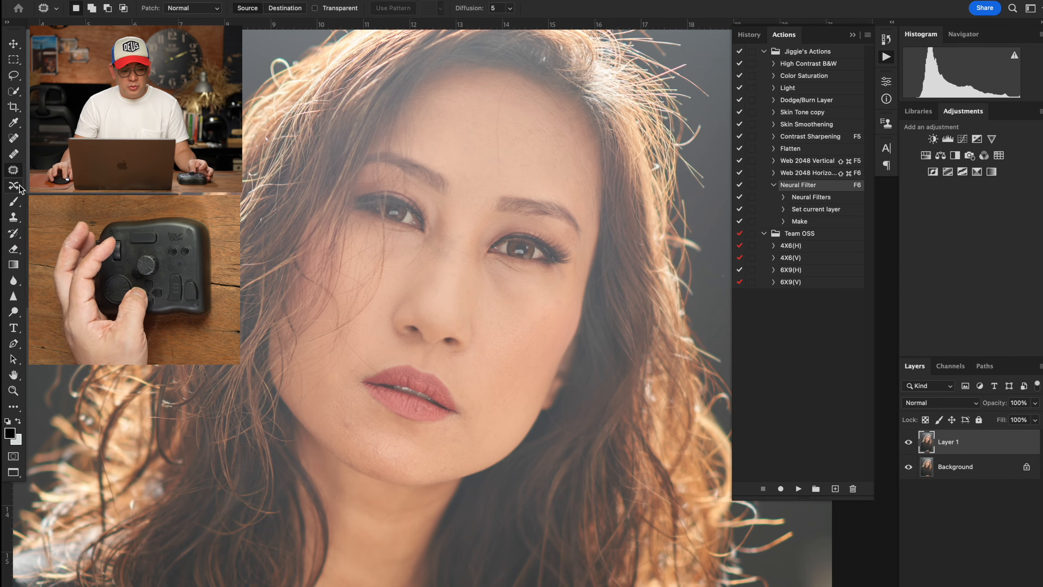
key("shift+j")
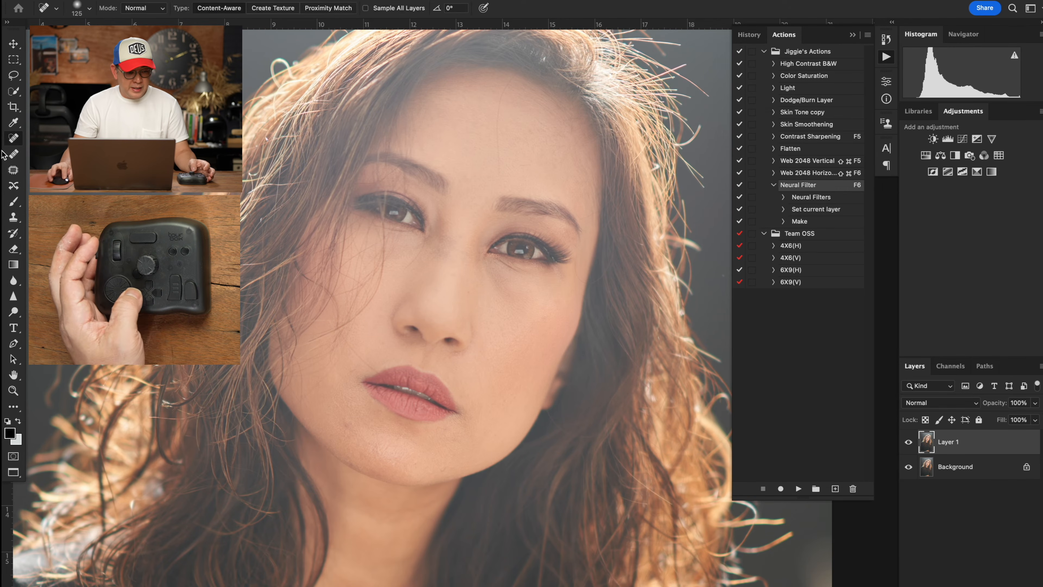
key("shift+j")
key("shift+j")
key("shift+j")
key("shift+j")
key("shift+j")
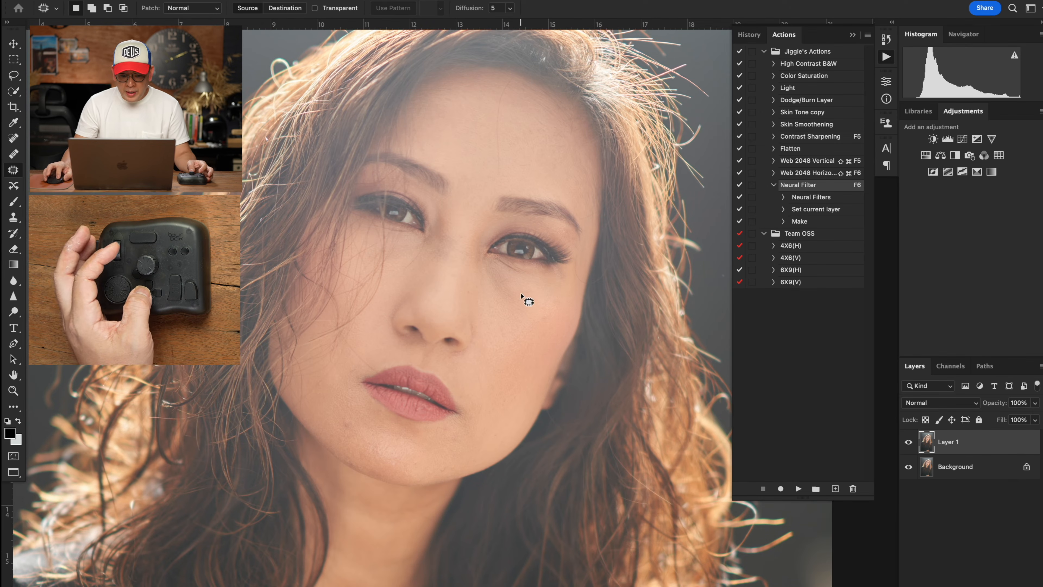
Patch the lines and blemishes below the eye and on the cheek beside the nose with clean nearby skin.
mouse_move(521, 289)
left_mouse_down()
mouse_move(483, 266)
mouse_move(486, 294)
mouse_move(510, 320)
mouse_move(526, 297)
left_mouse_up()
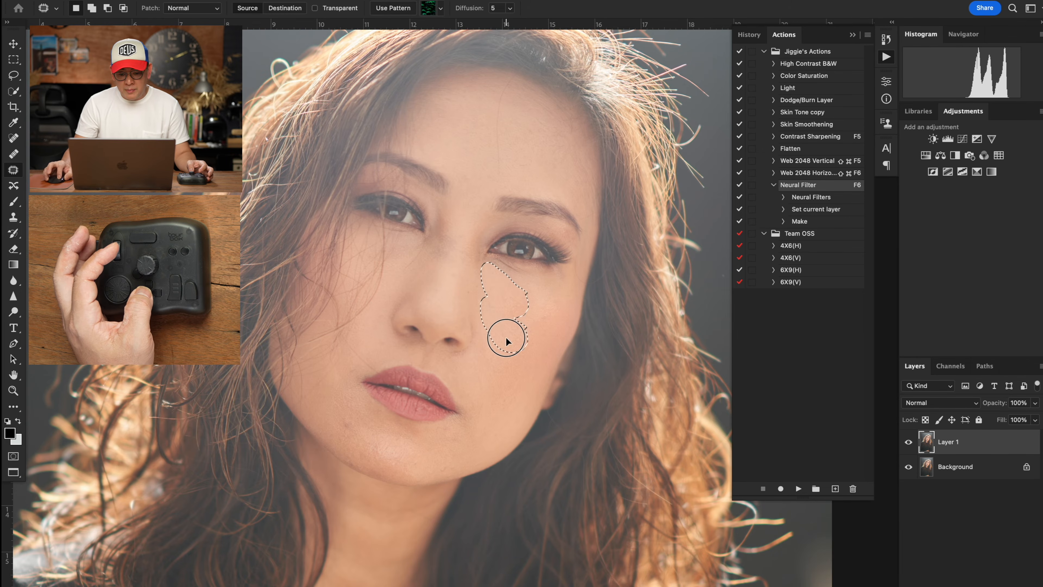
left_click(509, 345)
mouse_move(500, 317)
left_mouse_down()
mouse_move(515, 325)
mouse_move(510, 311)
left_mouse_up()
left_click_drag(514, 319, 514, 326)
left_click(512, 296)
mouse_move(503, 286)
left_mouse_down()
mouse_move(494, 306)
mouse_move(518, 311)
mouse_move(503, 334)
left_mouse_up()
left_click(473, 358)
Patch the small blemishes around the chin and jawline with clean nearby skin and clear the selection.
left_click_drag(418, 385, 471, 315)
scroll(472, 315, "up", 5)
mouse_move(400, 330)
left_mouse_down()
mouse_move(380, 355)
mouse_move(402, 356)
mouse_move(404, 330)
left_mouse_up()
mouse_move(393, 345)
left_mouse_down()
mouse_move(428, 341)
mouse_move(422, 351)
mouse_move(416, 330)
left_mouse_up()
left_click(431, 367)
mouse_move(529, 356)
left_mouse_down()
mouse_move(529, 368)
mouse_move(561, 357)
mouse_move(531, 356)
mouse_move(556, 368)
left_mouse_up()
key("super+d")
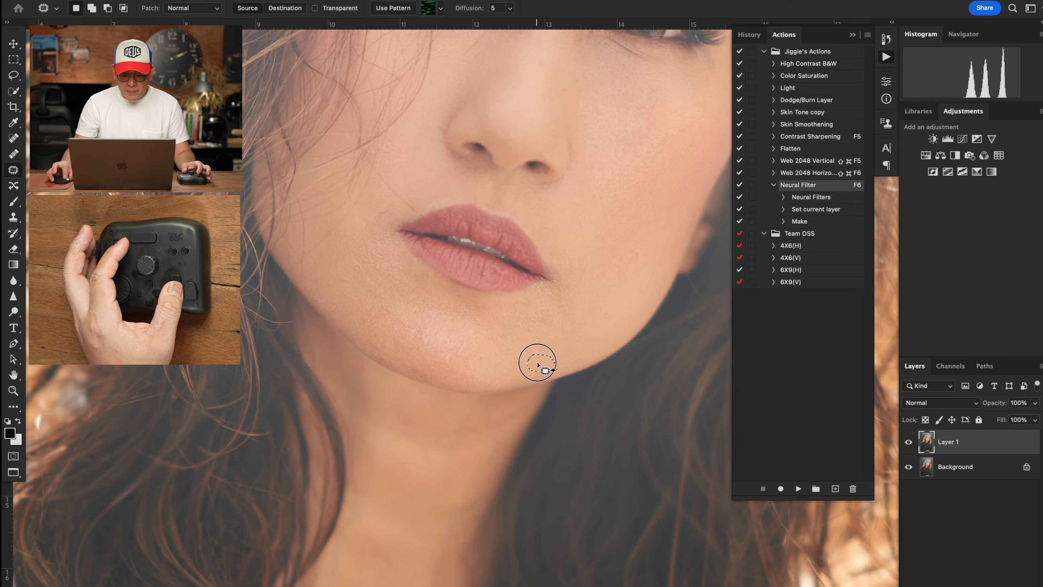
key("super+d")
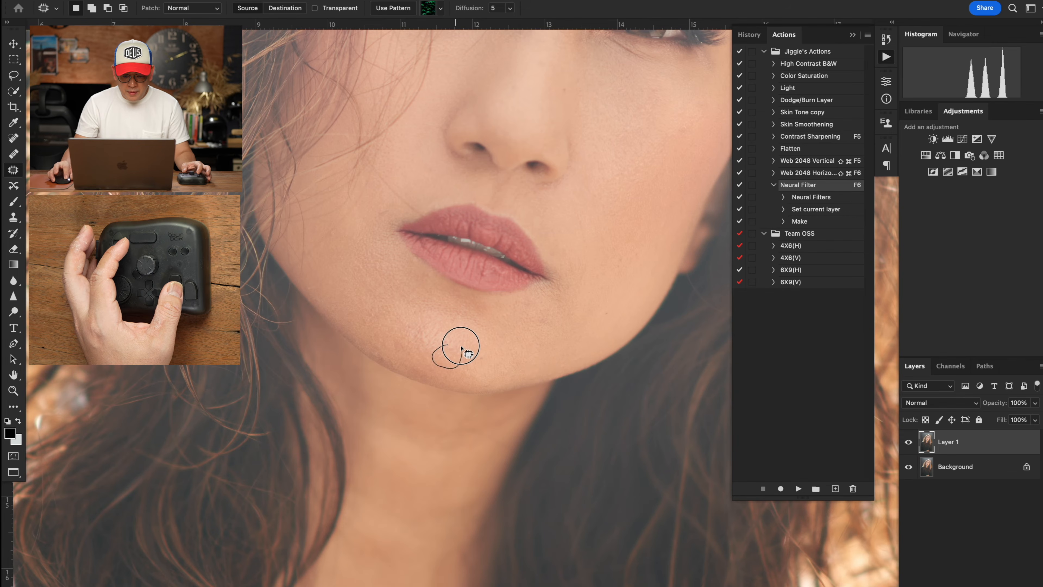
mouse_move(390, 334)
left_mouse_down()
mouse_move(405, 357)
mouse_move(438, 345)
left_mouse_up()
key("super+d")
Remove the stray hair strand running down the forehead with the Content-Aware Spot Healing Brush at size 80.
scroll(478, 345, "down", 3)
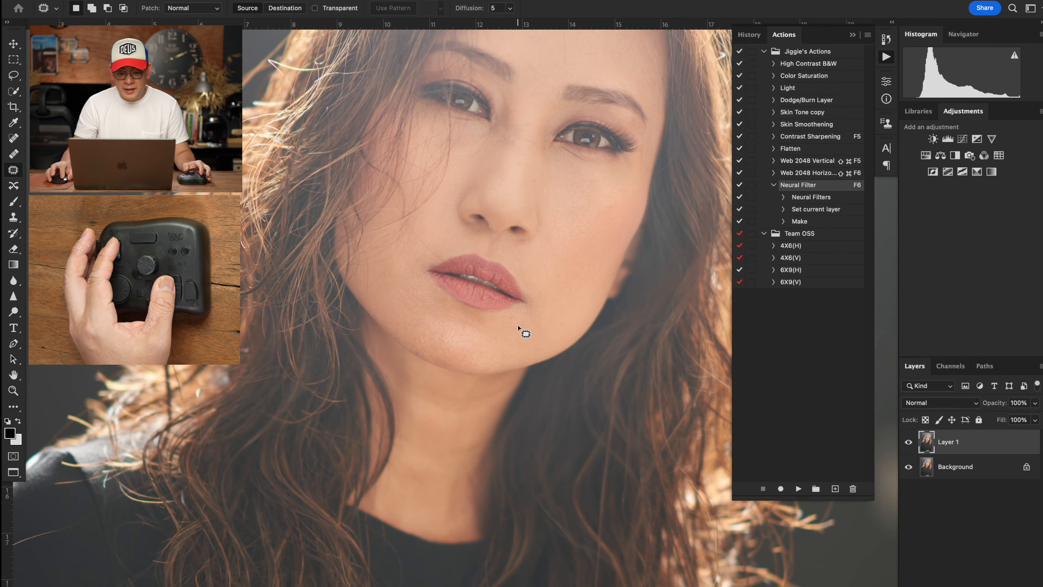
scroll(522, 329, "down", 3)
scroll(522, 319, "up", 6)
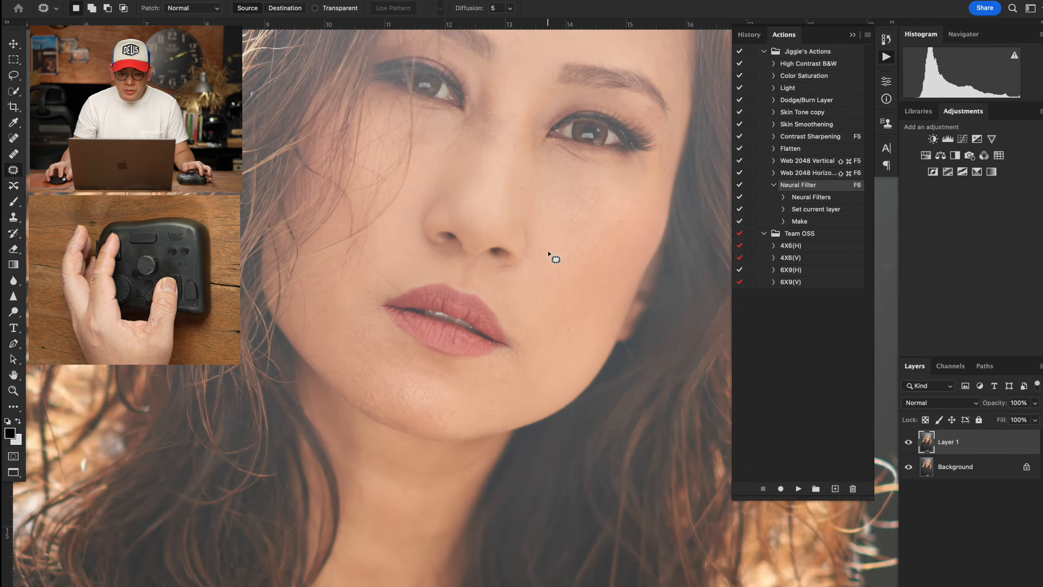
scroll(548, 252, "up", 2)
left_click_drag(545, 193, 531, 373)
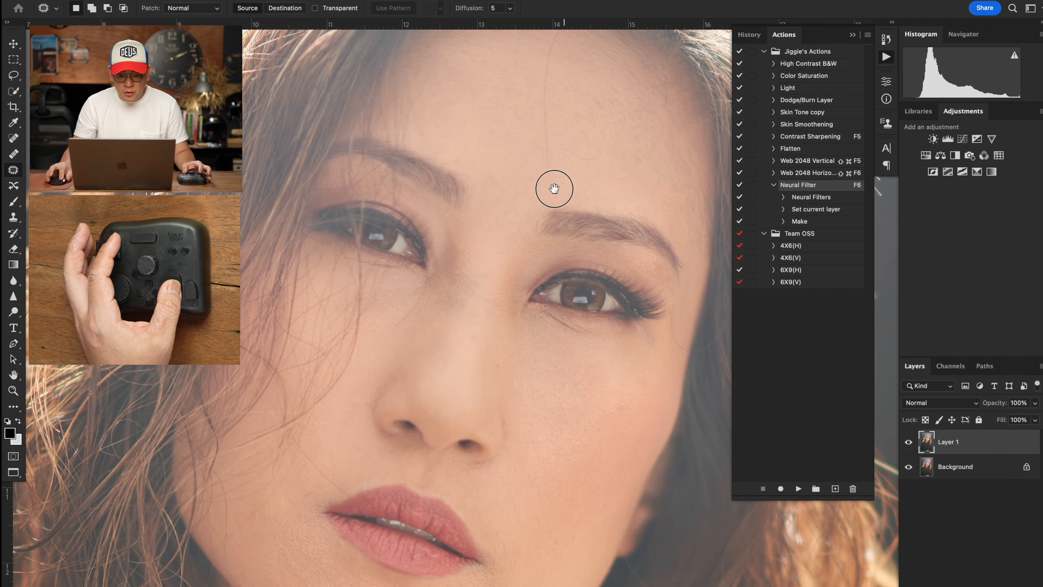
left_click_drag(562, 166, 541, 274)
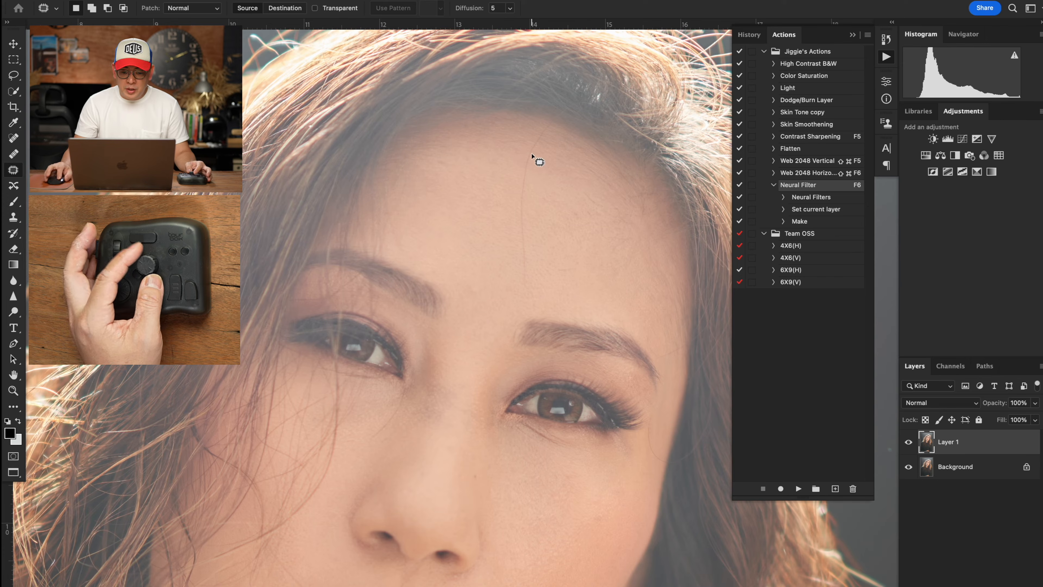
left_click(16, 139)
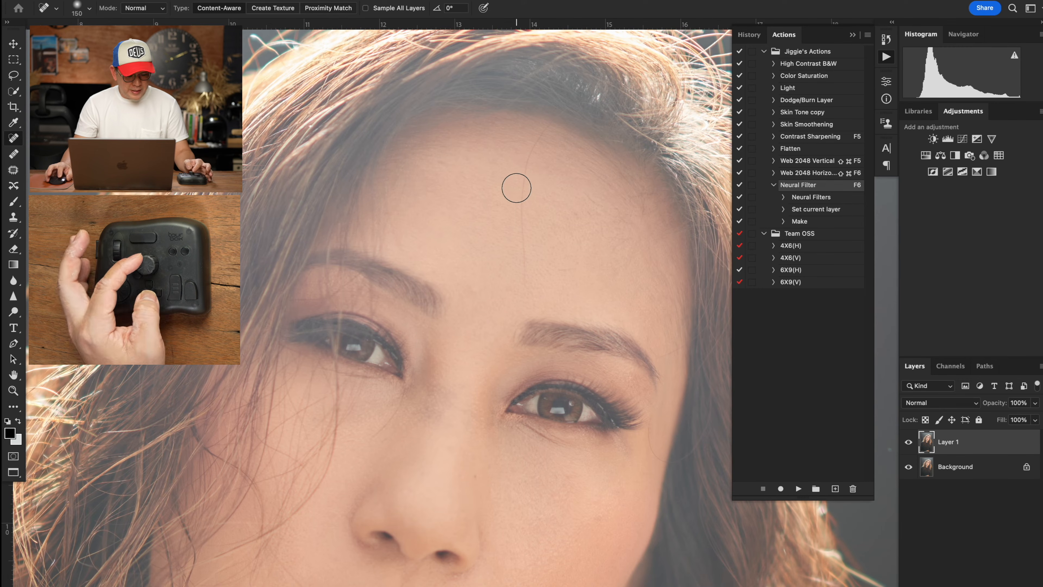
key("bracketleft")
key("bracketright")
key("bracketright")
key("bracketleft")
key("bracketleft")
key("bracketleft")
key("bracketleft")
key("bracketright")
key("bracketright")
key("bracketright")
key("bracketright")
key("bracketright")
key("bracketright")
key("bracketleft")
key("bracketleft")
key("bracketleft")
key("bracketleft")
key("bracketleft")
key("bracketright")
key("bracketright")
key("bracketright")
key("bracketright")
key("bracketright")
key("bracketright")
key("bracketright")
key("bracketleft")
key("bracketleft")
key("bracketleft")
key("bracketleft")
key("bracketleft")
key("bracketleft")
key("bracketleft")
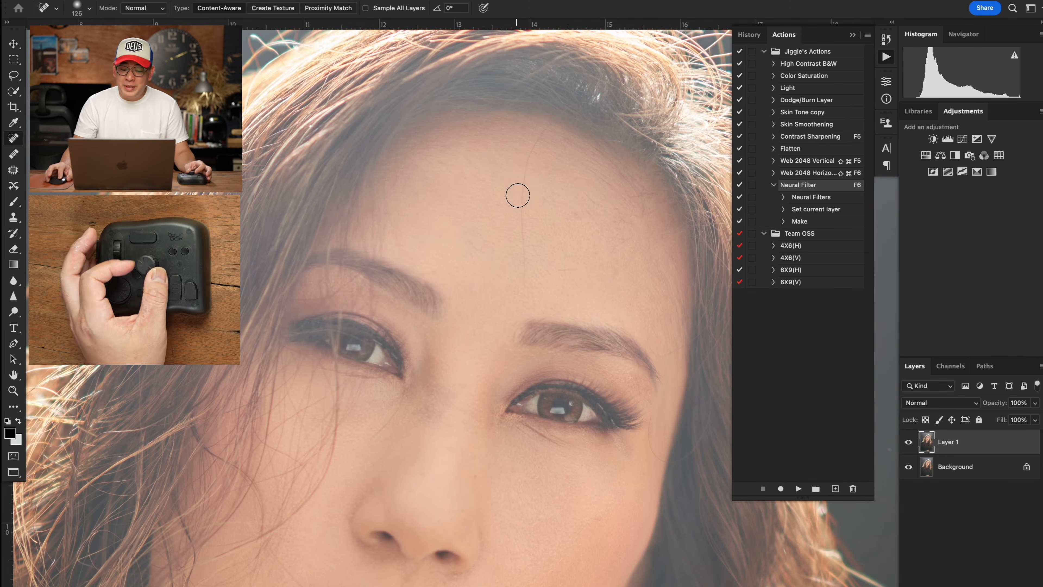
left_click_drag(540, 142, 514, 278)
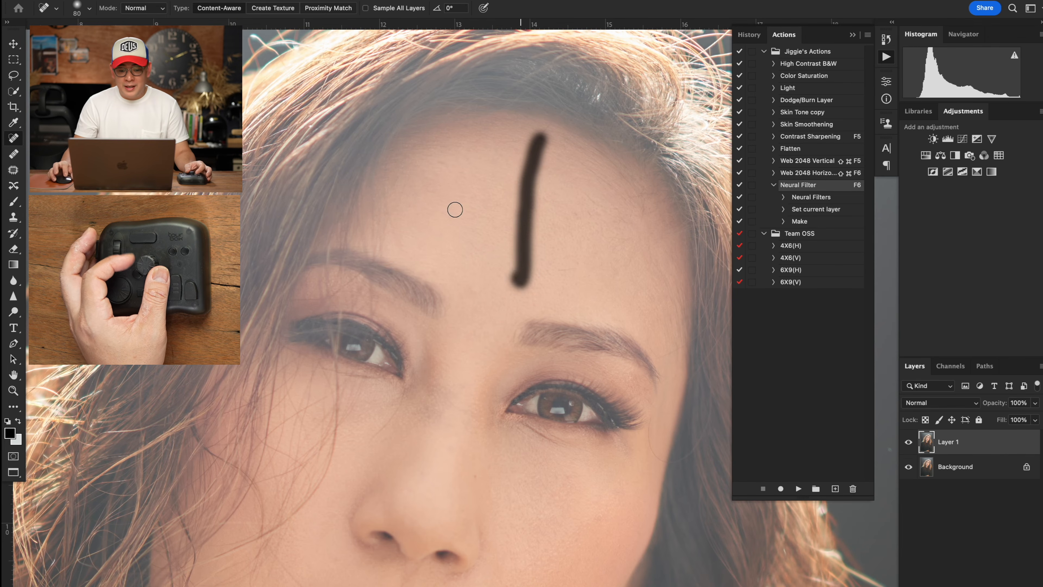
scroll(524, 236, "down", 3)
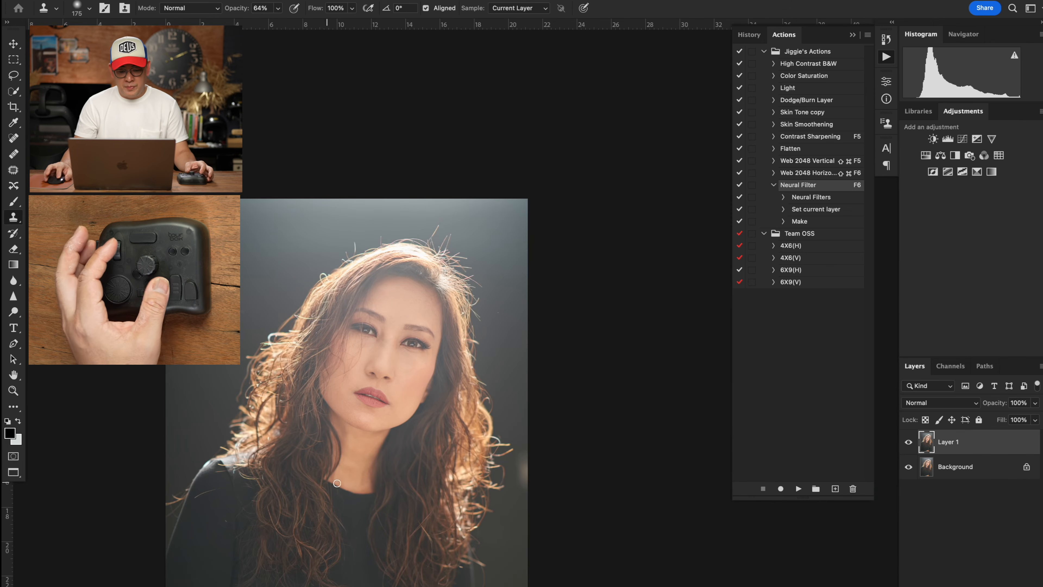
Patch the distracting marks in the dark background along the photo's right edge with clean nearby background using the Patch tool in Source mode.
left_click_drag(373, 463, 389, 321)
left_click_drag(373, 395, 352, 342)
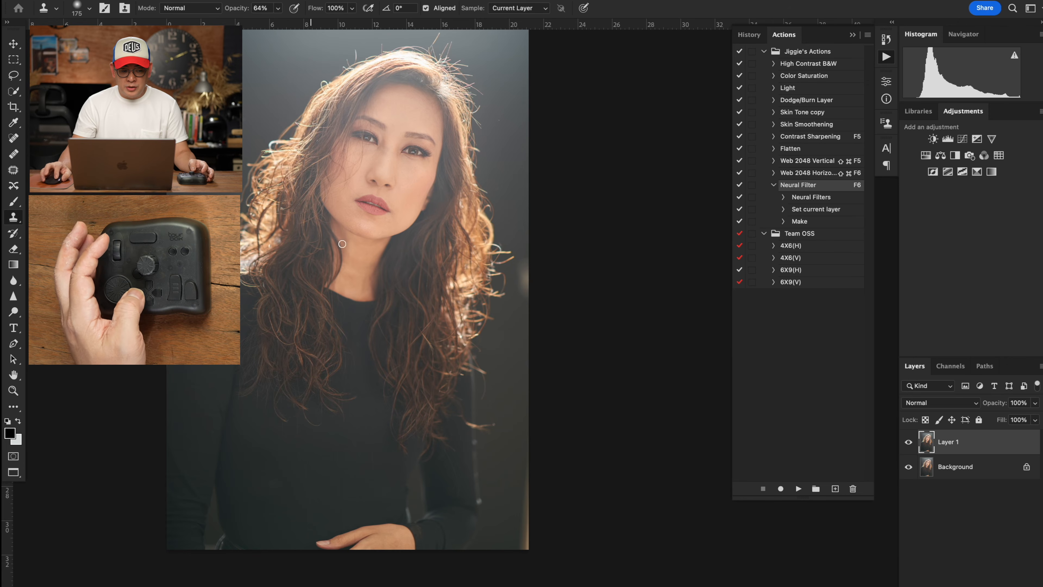
key("j")
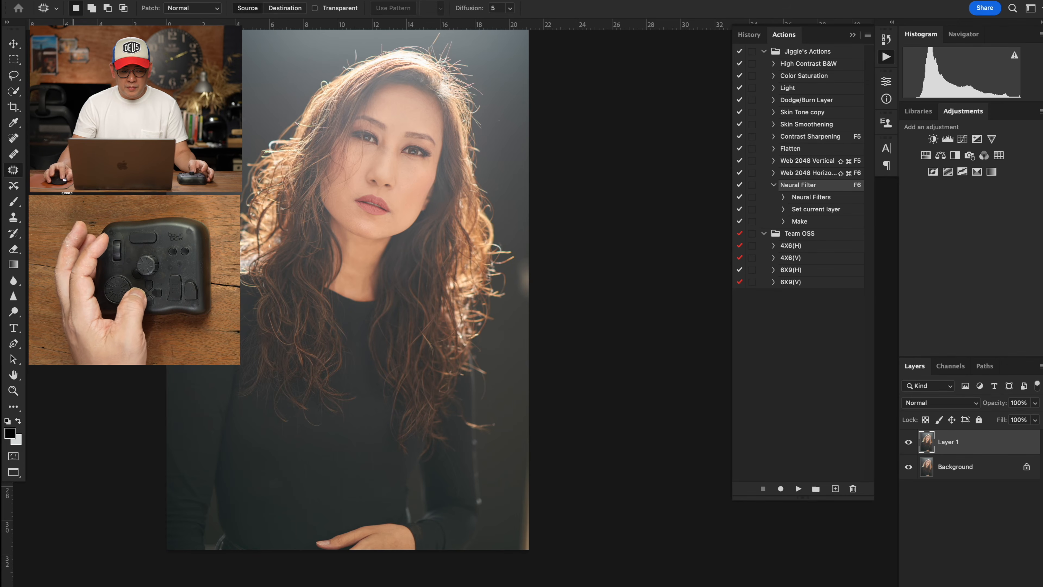
mouse_move(531, 249)
left_mouse_down()
mouse_move(514, 306)
mouse_move(538, 306)
mouse_move(520, 193)
left_mouse_up()
mouse_move(533, 420)
left_mouse_down()
mouse_move(512, 559)
mouse_move(551, 534)
mouse_move(534, 427)
left_mouse_up()
left_click_drag(524, 476, 510, 405)
left_click(494, 501)
scroll(371, 332, "up", 3)
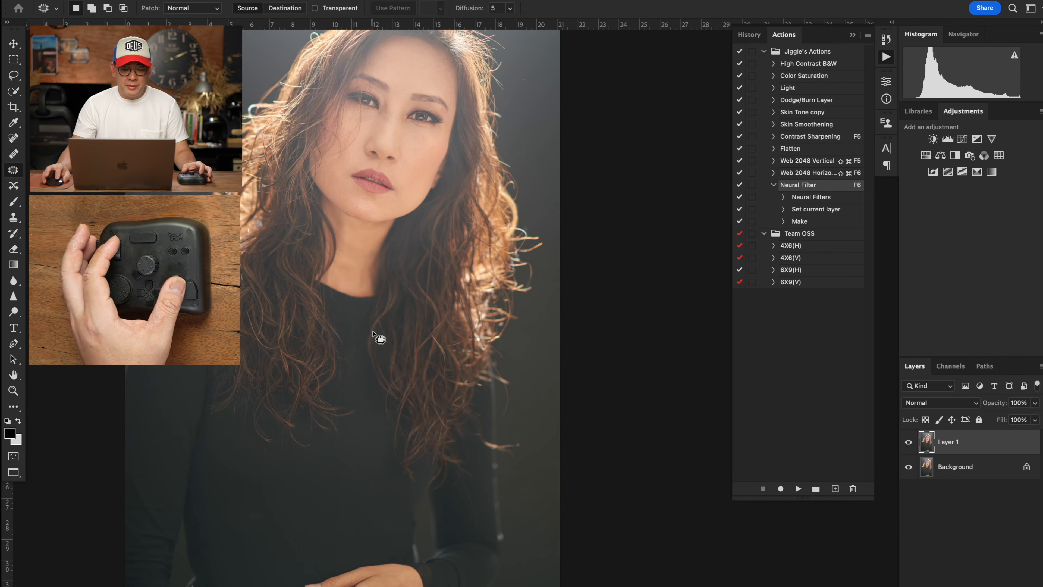
scroll(372, 332, "down", 3)
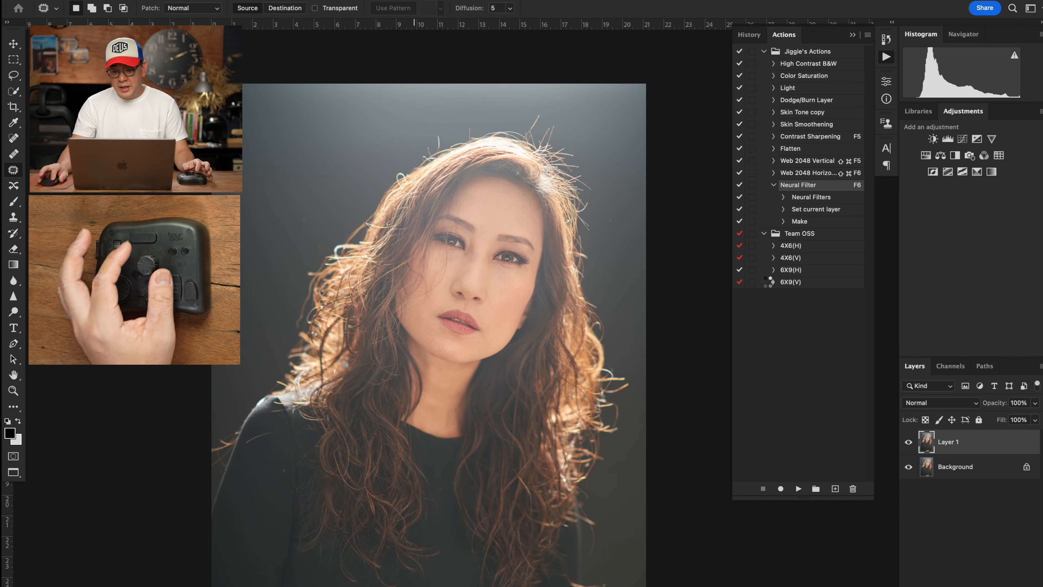
Run the Contrast Sharpening action and paint white on its layer mask over the eyes, reducing the brush to size 150 for facial details.
key("F5")
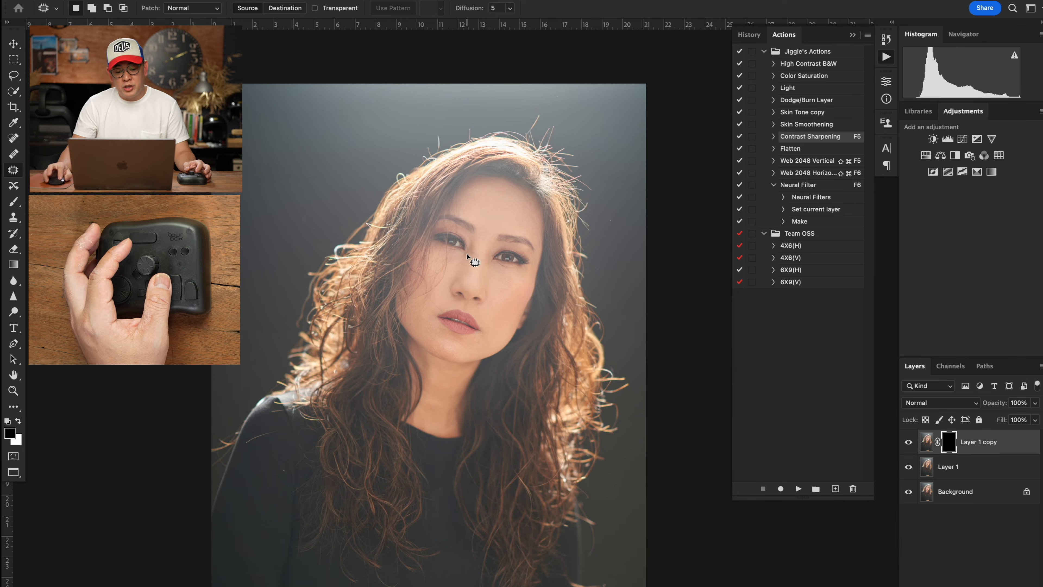
key("b")
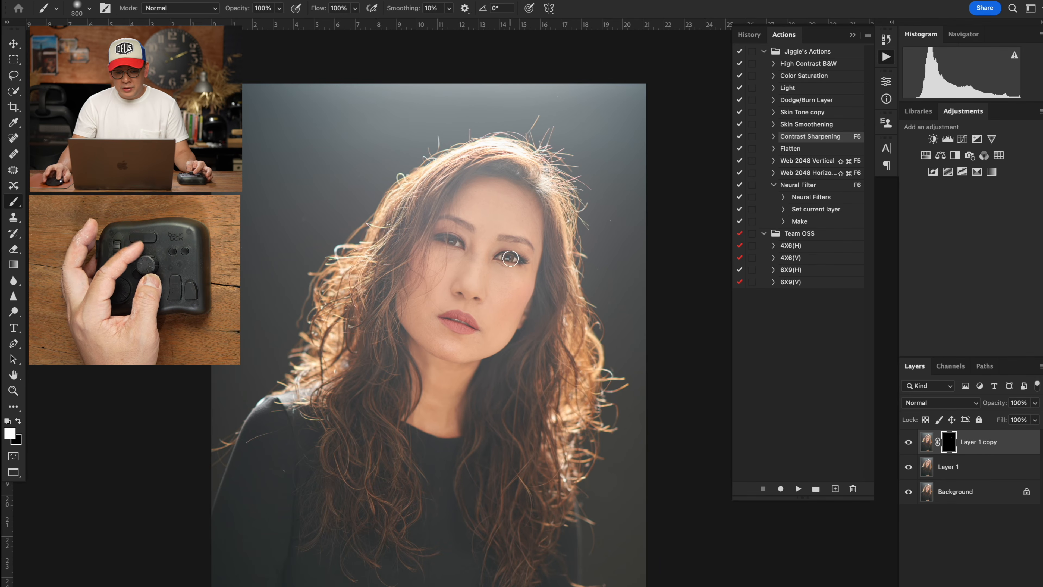
scroll(500, 259, "up", 3)
key("bracketleft")
key("bracketleft")
key("bracketleft")
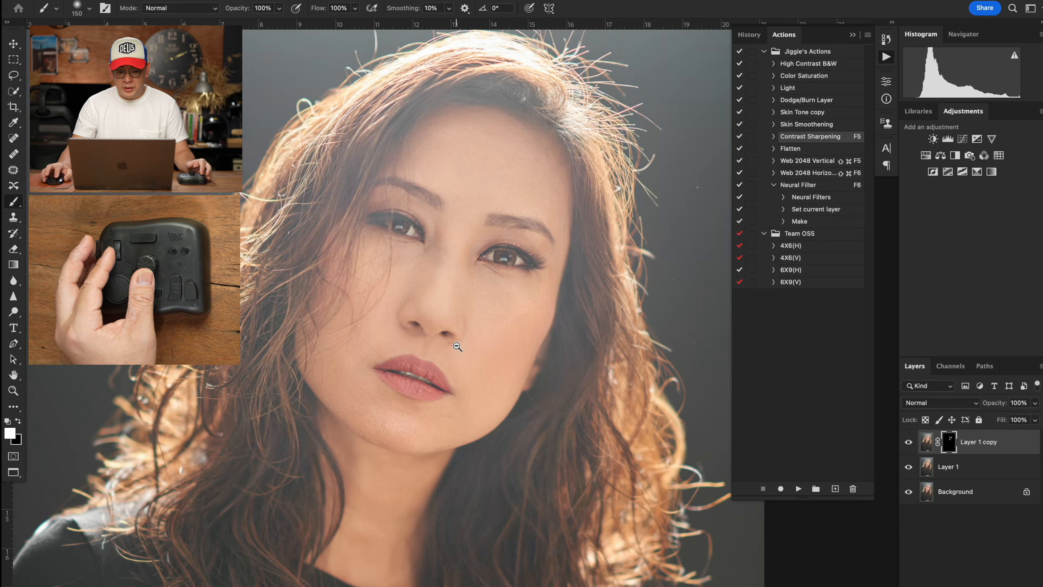
Paint white on the sharpening layer's mask over the hair on both sides of the face with a soft brush at size 600 to 700.
scroll(458, 345, "down", 5)
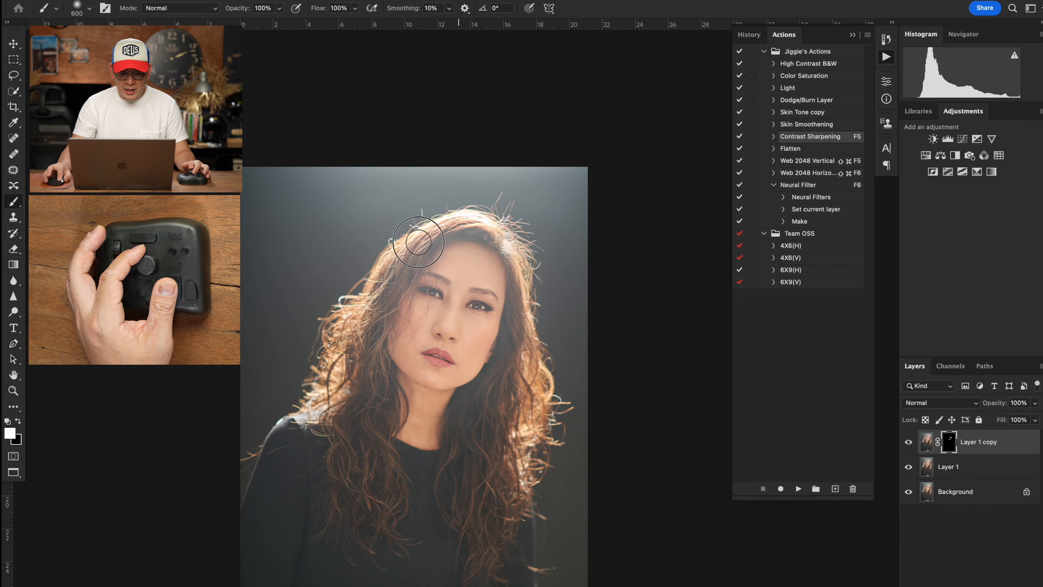
mouse_move(324, 341)
left_mouse_down()
mouse_move(363, 352)
mouse_move(357, 370)
mouse_move(379, 405)
left_mouse_up()
key("bracketright")
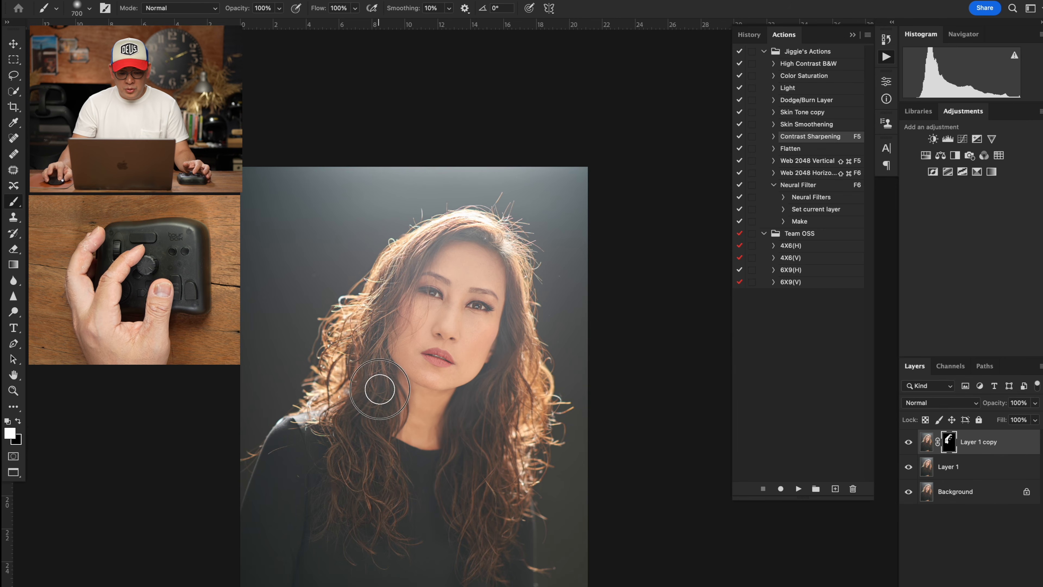
mouse_move(505, 494)
left_mouse_down()
mouse_move(512, 386)
mouse_move(526, 407)
left_mouse_up()
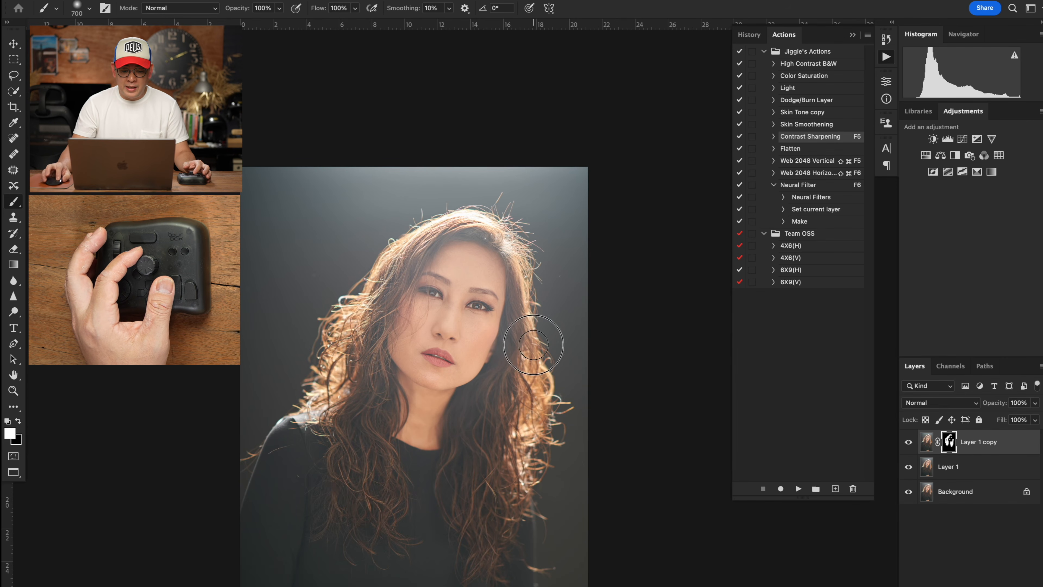
Paint white on the sharpening layer's mask over the black top, arms and lower hair, enlarging the brush to size 1200.
scroll(488, 441, "down", 1)
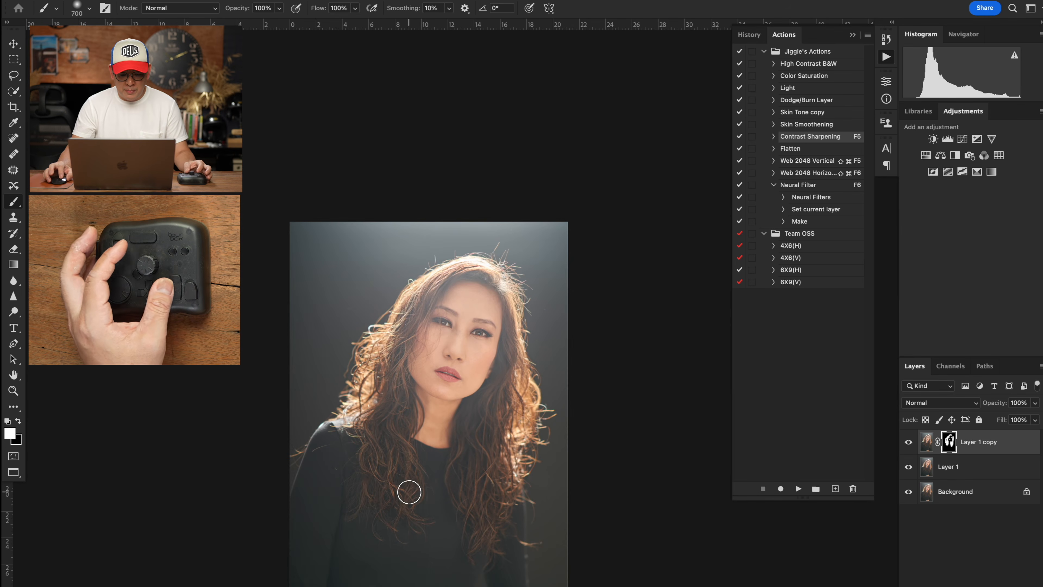
left_click_drag(405, 412, 435, 316)
key("bracketright")
key("bracketright")
key("bracketright")
key("bracketright")
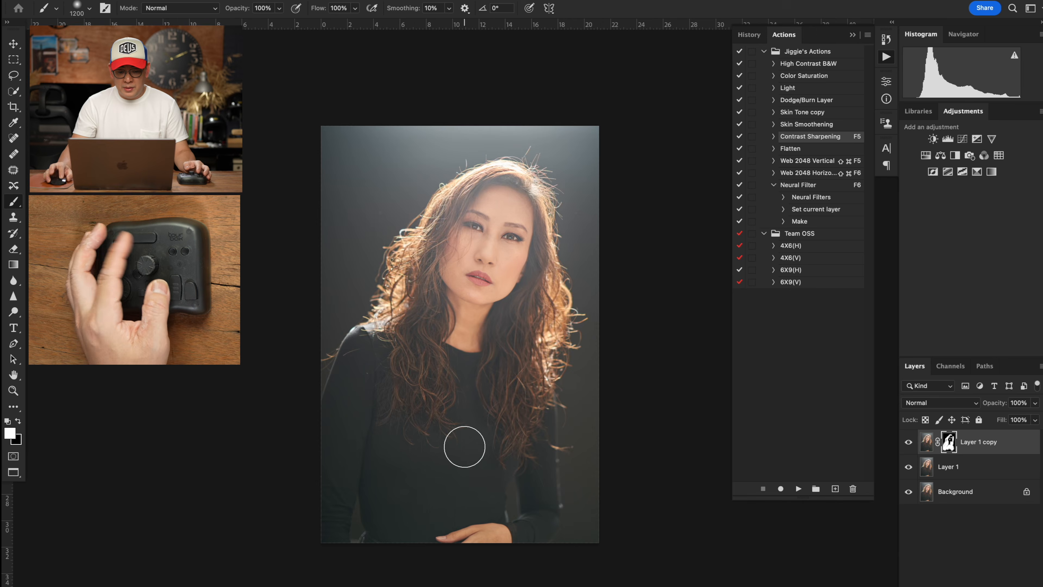
scroll(476, 435, "down", 2)
scroll(464, 443, "up", 2)
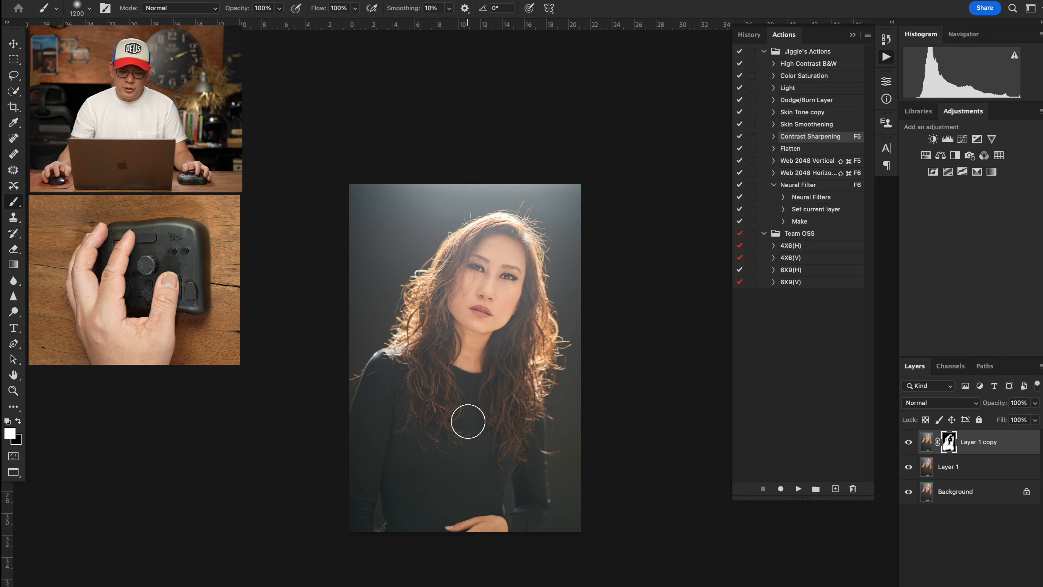